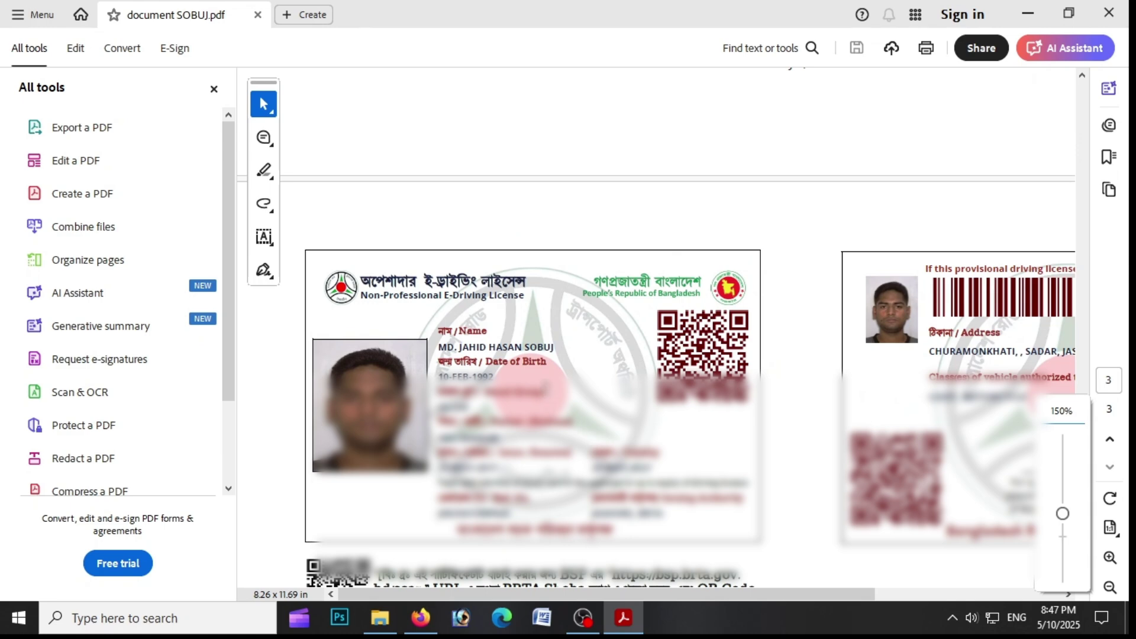
Select the licence holder's name on the PDF card, then launch Firefox
{"action": "left_click_drag", "start_coordinate": [556, 354], "coordinate": [438, 348]}
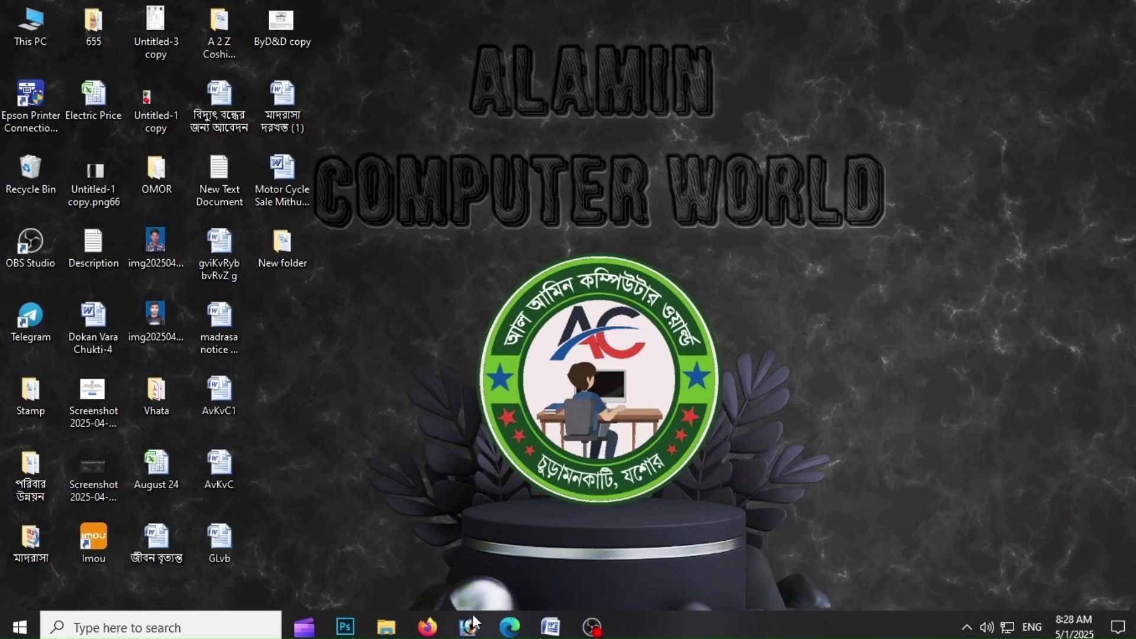
{"action": "left_click", "coordinate": [427, 627]}
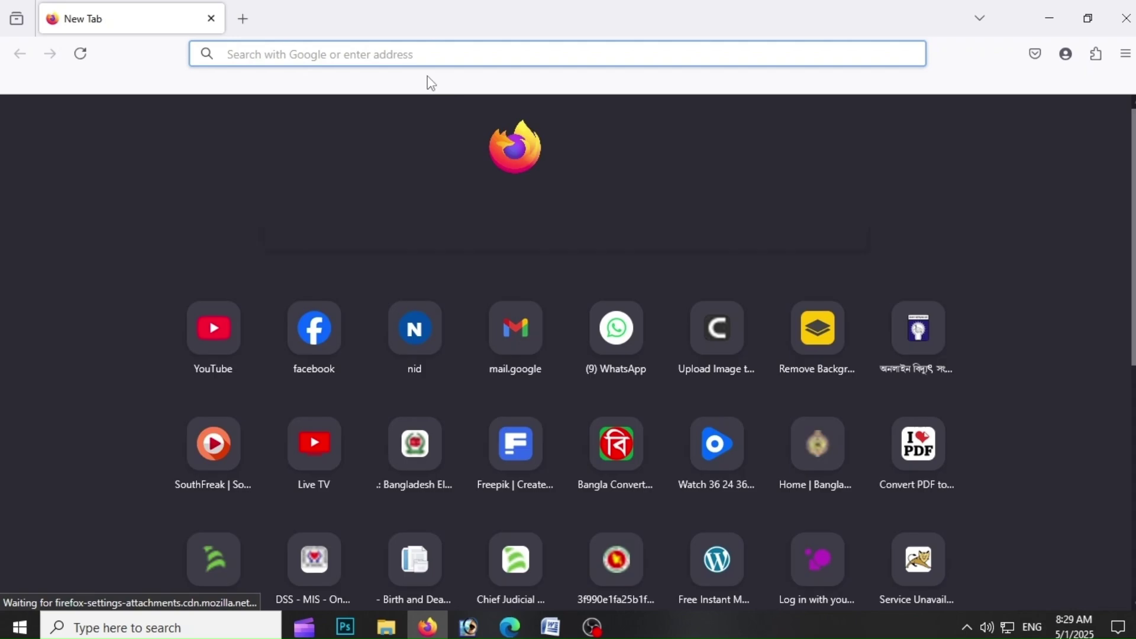
Google 'brta driving' and follow the 'Login to your BSP Account' result
{"action": "type", "text": "b"}
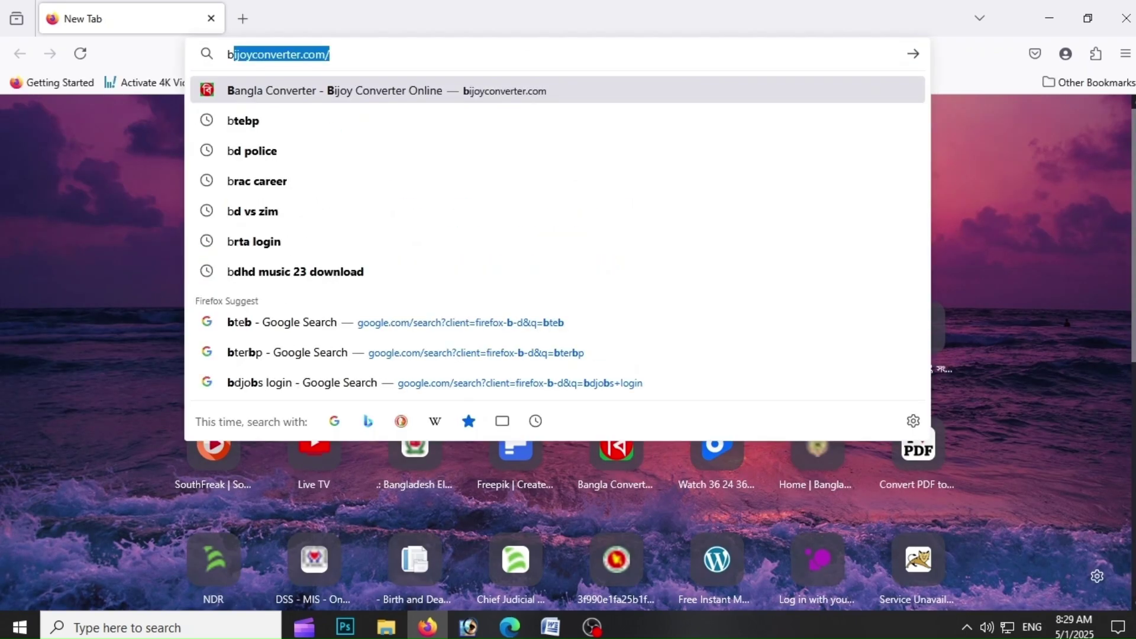
{"action": "type", "text": "rta"}
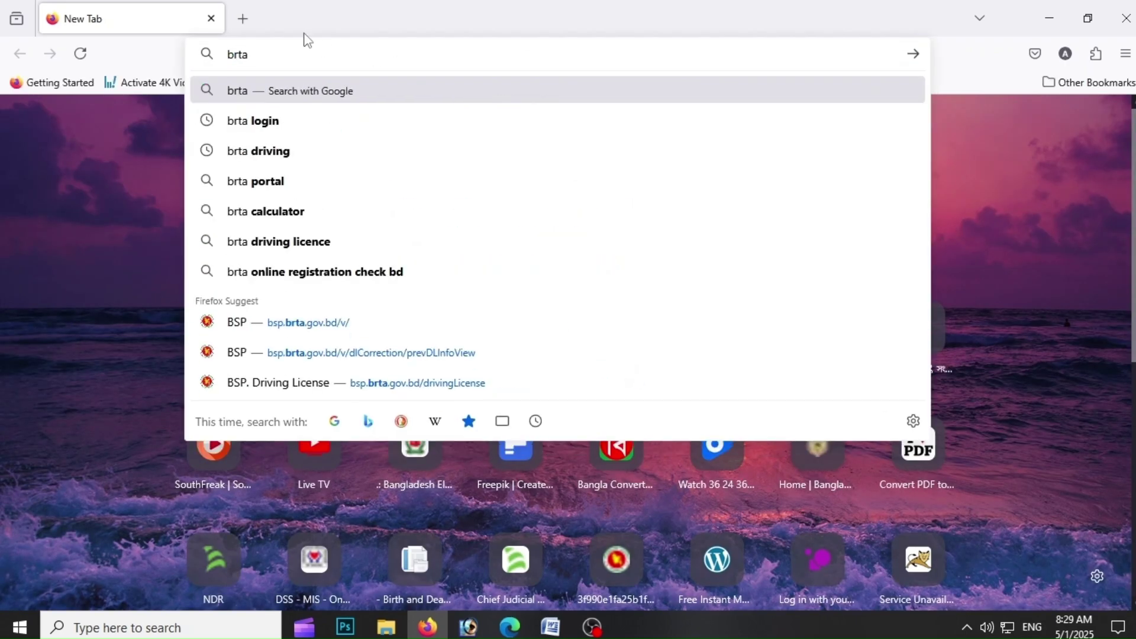
{"action": "left_click", "coordinate": [287, 149]}
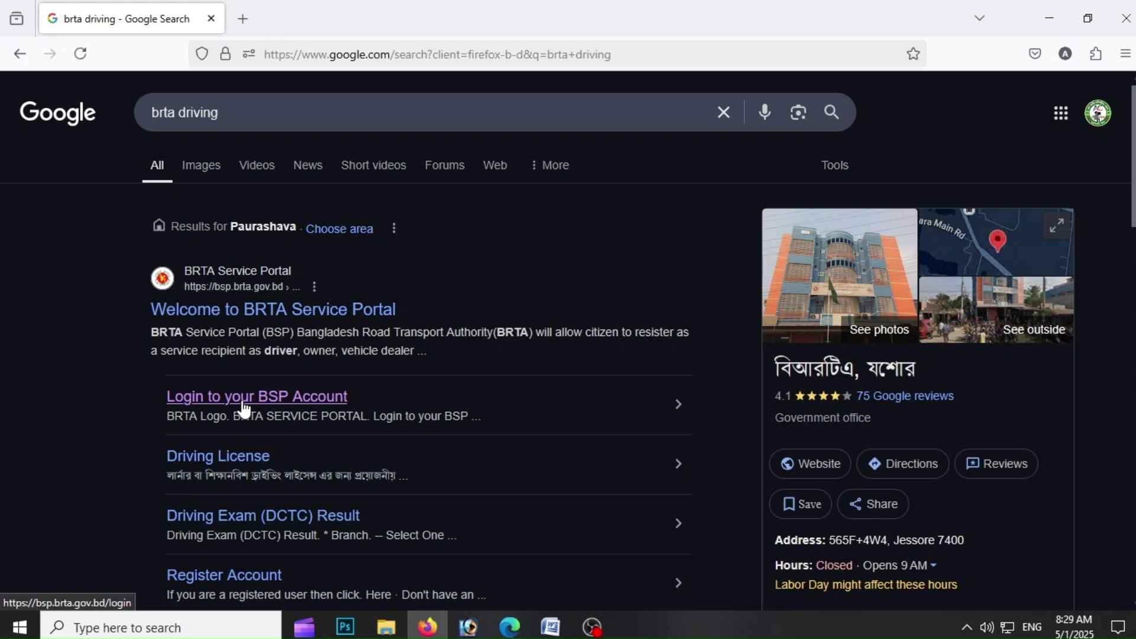
{"action": "left_click", "coordinate": [243, 400]}
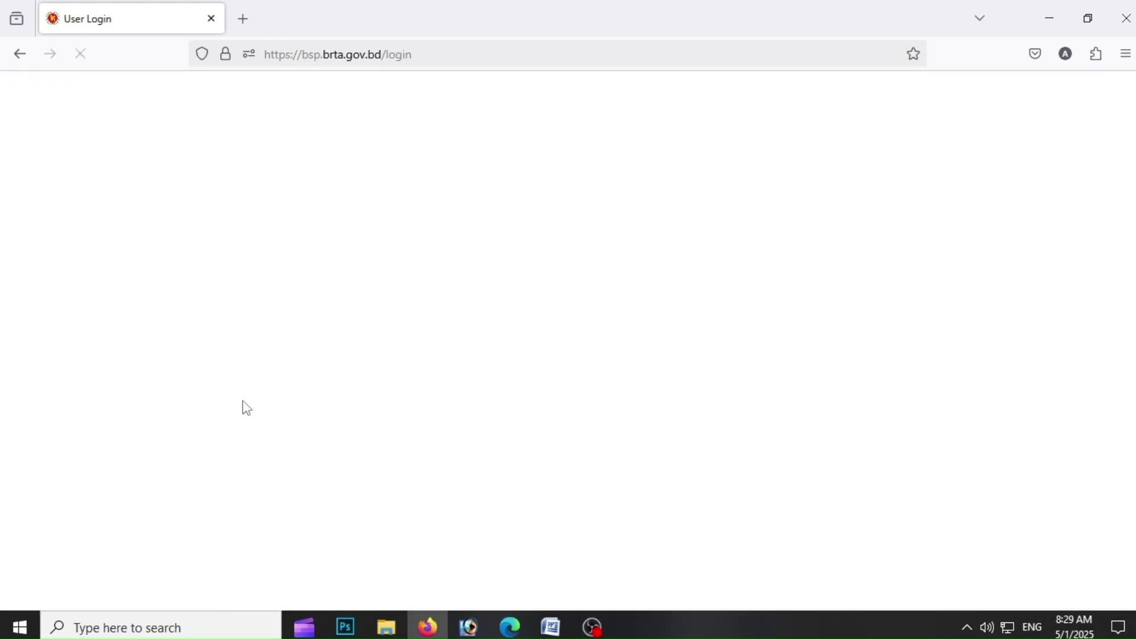
Log in to the portal with the first saved autofill credentials
{"action": "left_click", "coordinate": [525, 326]}
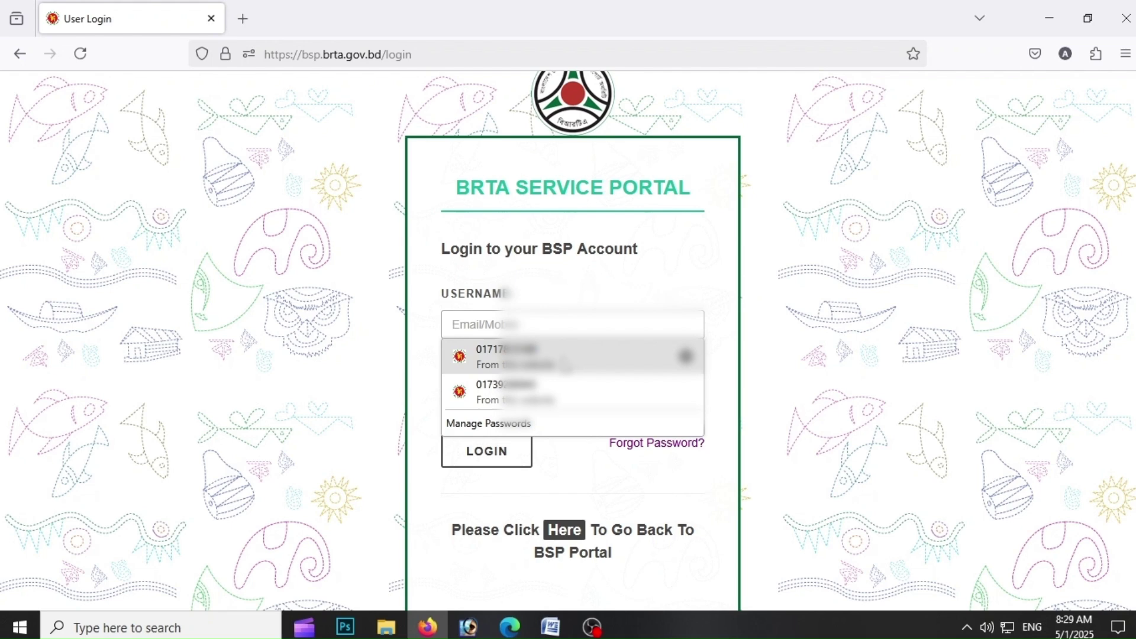
{"action": "left_click", "coordinate": [567, 362]}
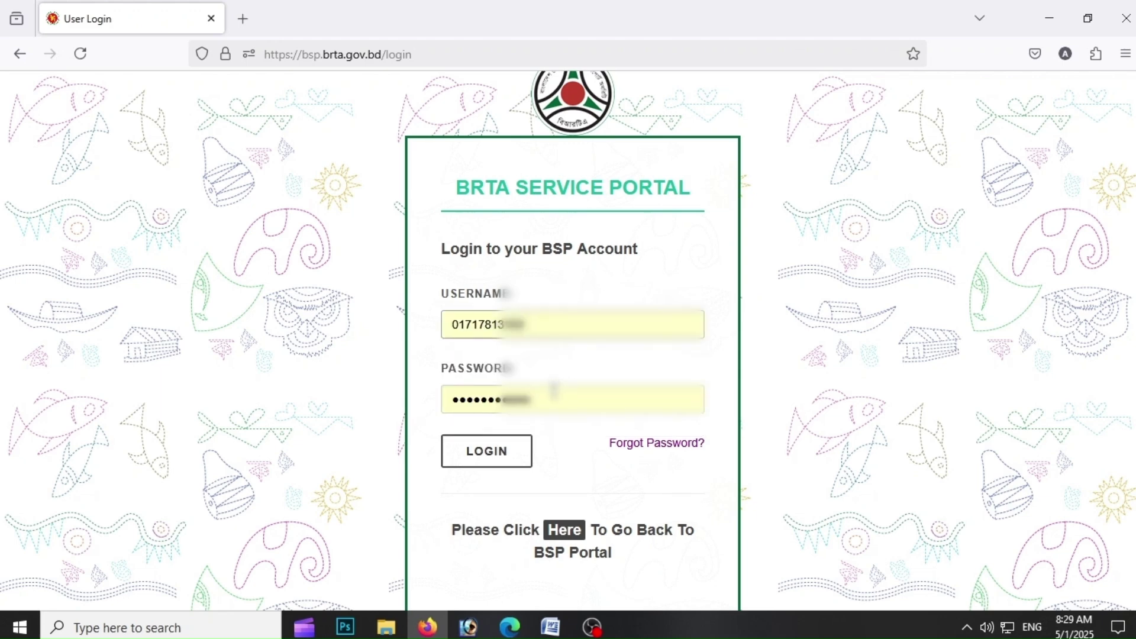
{"action": "left_click", "coordinate": [504, 456]}
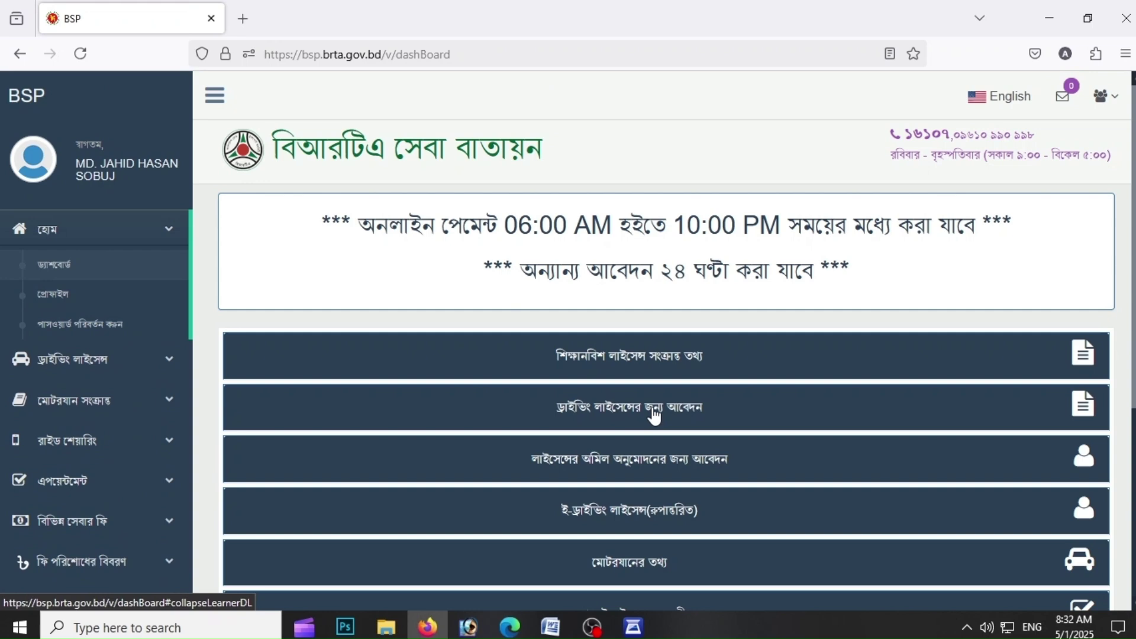
From the Driving License sidebar menu, open the licence information correction form
{"action": "left_click", "coordinate": [651, 416]}
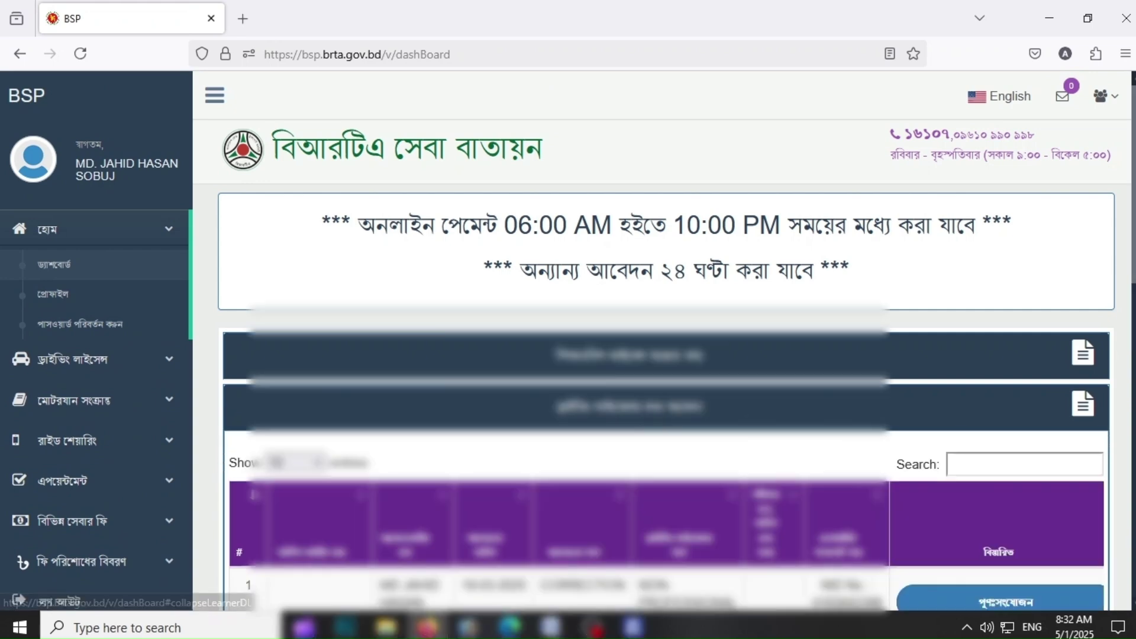
{"action": "scroll", "coordinate": [663, 341], "scroll_direction": "down", "scroll_amount": 3}
{"action": "scroll", "coordinate": [1059, 425], "scroll_direction": "down", "scroll_amount": 2}
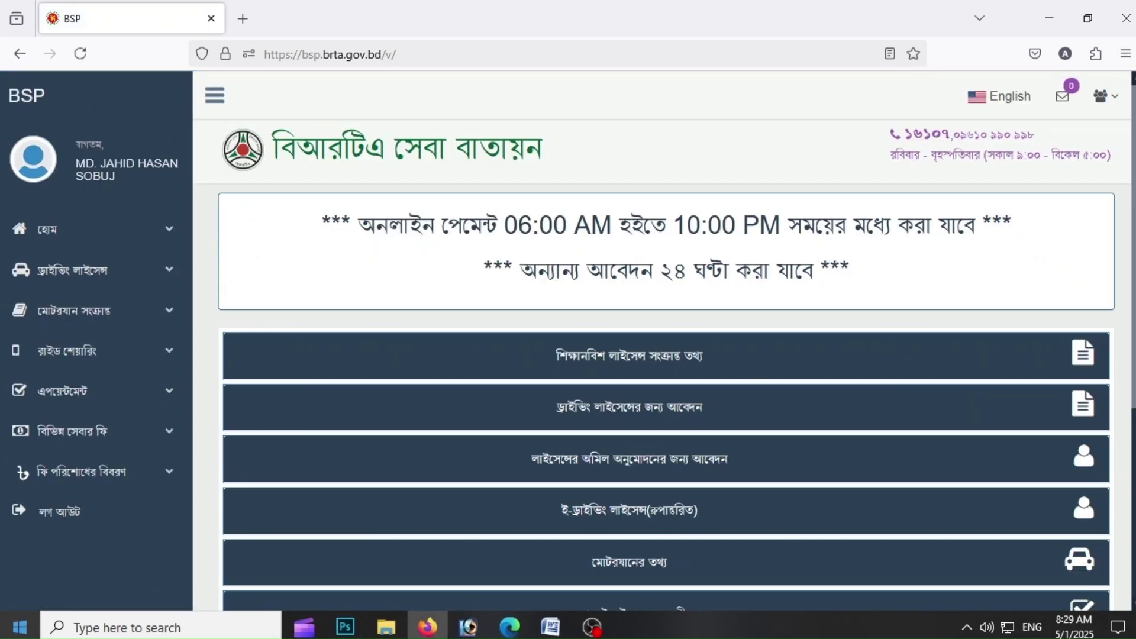
{"action": "left_click", "coordinate": [61, 274]}
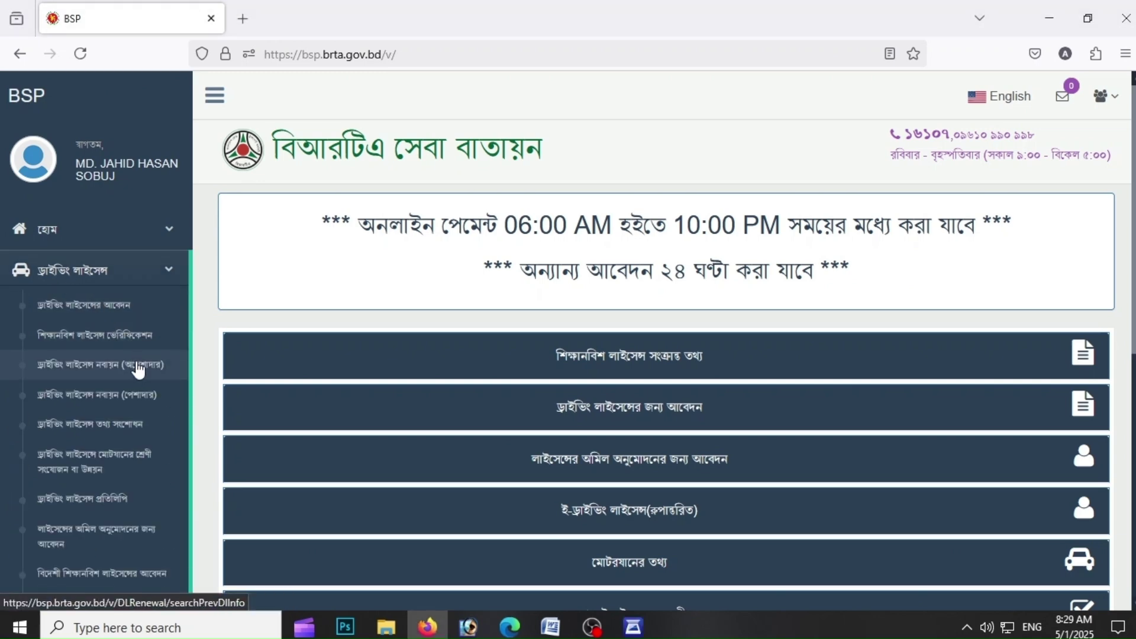
{"action": "left_click", "coordinate": [130, 438]}
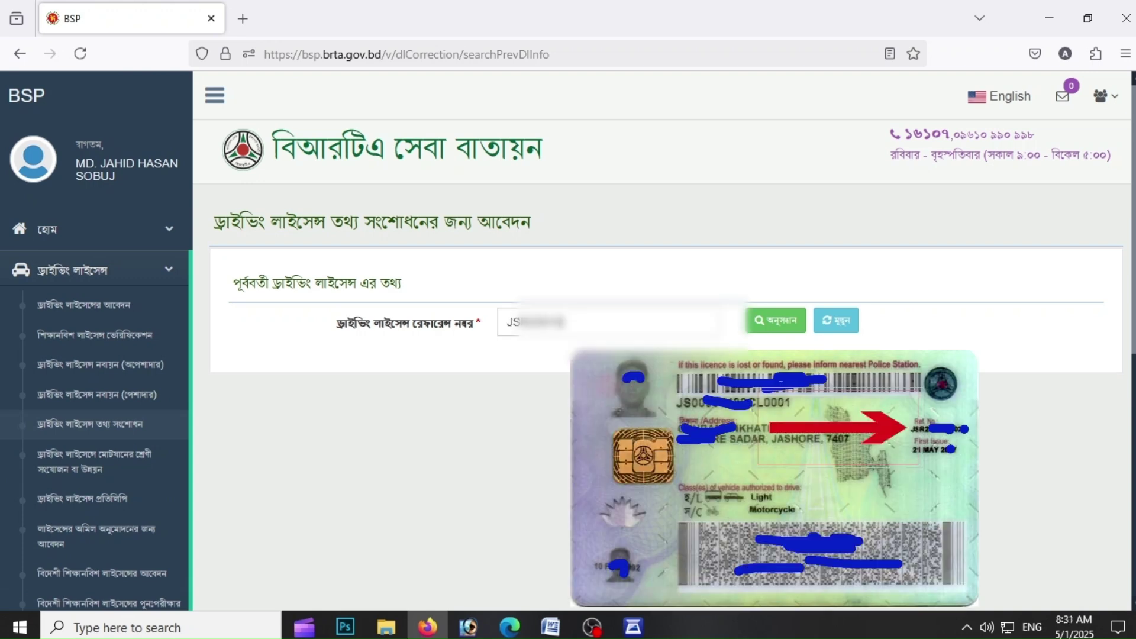
Enter the previous licence reference number and search for it
{"action": "type", "text": "02"}
{"action": "type", "text": "00"}
{"action": "left_click", "coordinate": [769, 319]}
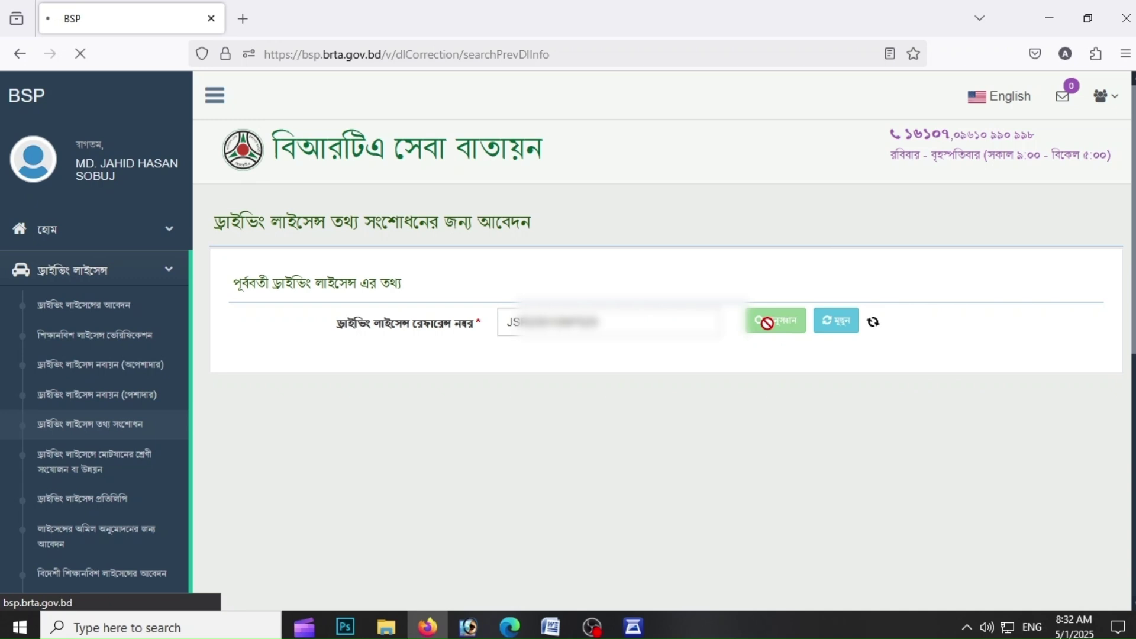
Copy the reference number and dismiss the pending-application warning banner
{"action": "double_click", "coordinate": [571, 406]}
{"action": "right_click", "coordinate": [571, 405]}
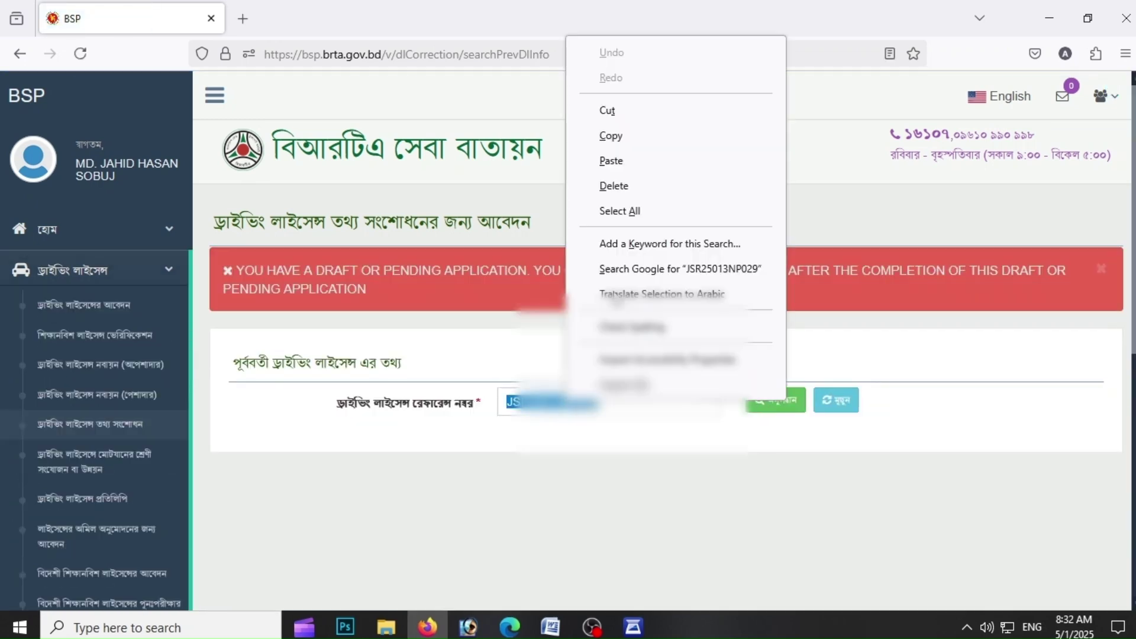
{"action": "left_click", "coordinate": [618, 137]}
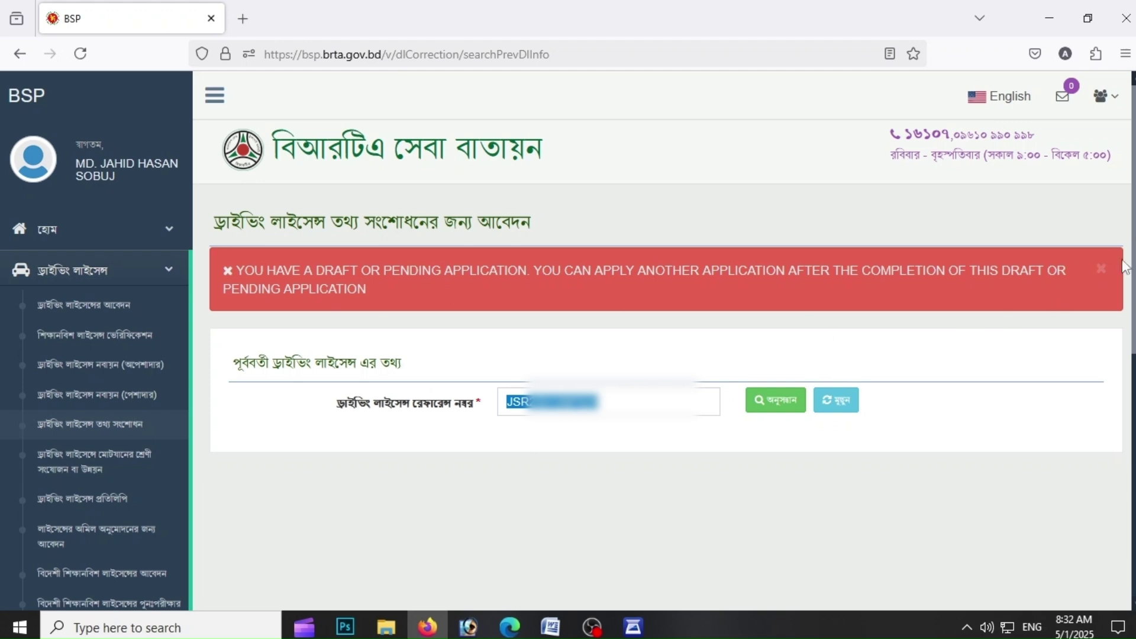
{"action": "left_click", "coordinate": [1102, 271]}
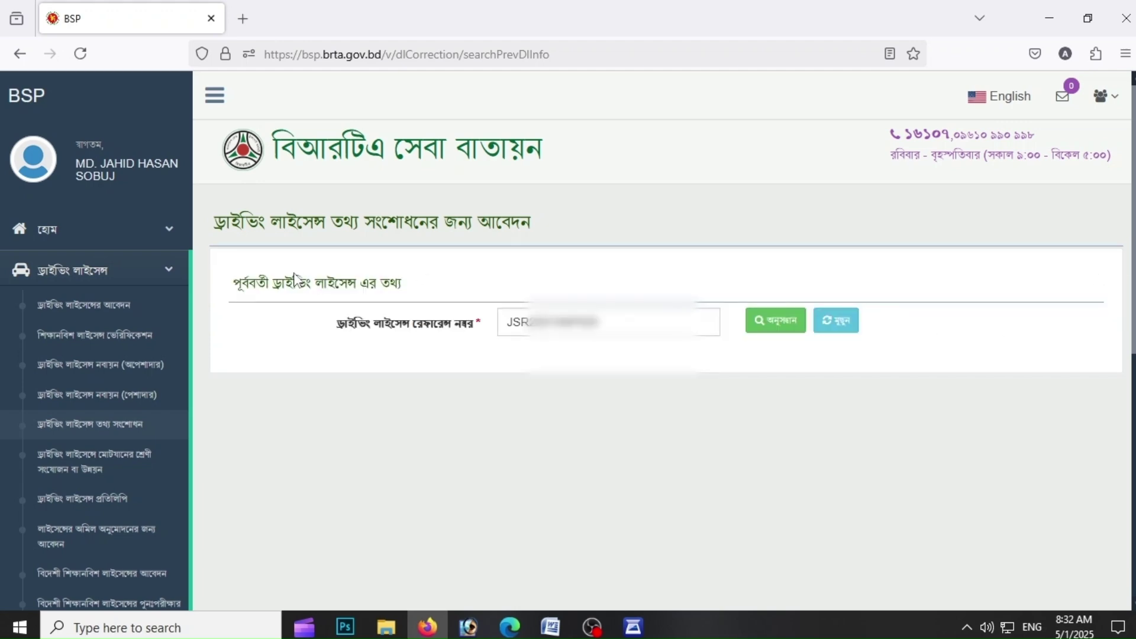
Return to Home > Dashboard and expand the driving licence applications list
{"action": "left_click", "coordinate": [145, 306]}
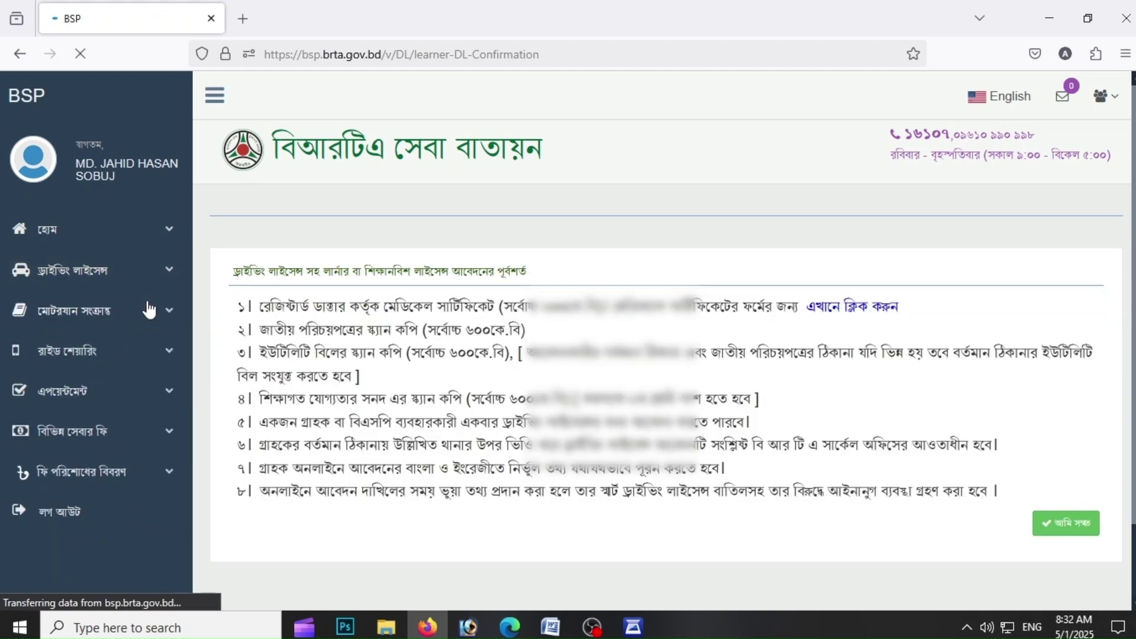
{"action": "left_click", "coordinate": [88, 269]}
{"action": "left_click", "coordinate": [81, 237]}
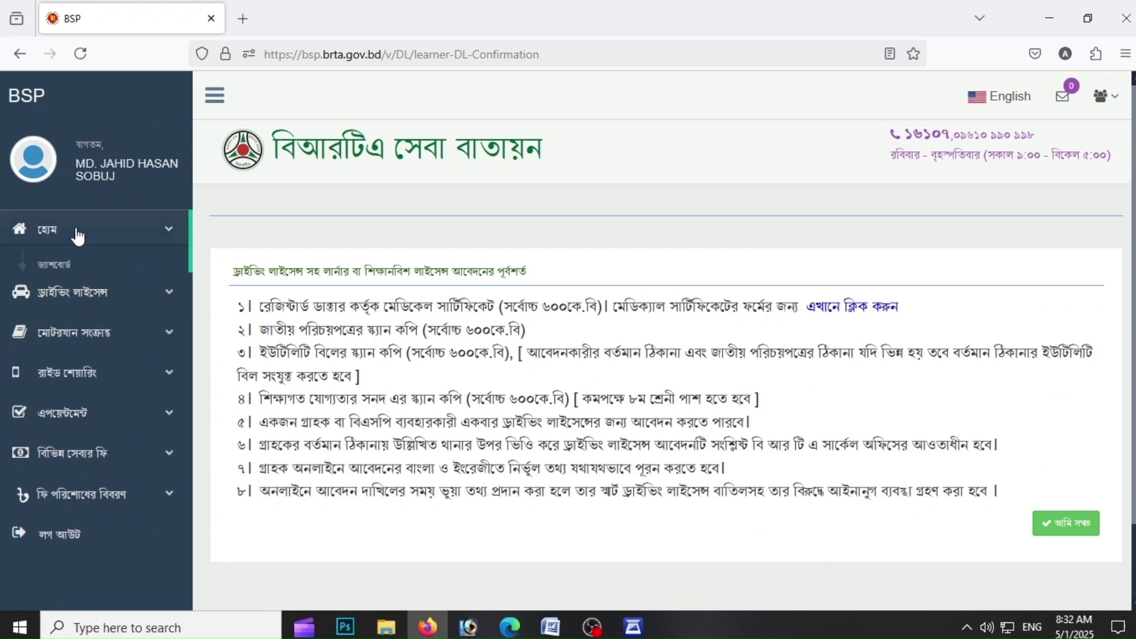
{"action": "left_click", "coordinate": [81, 262]}
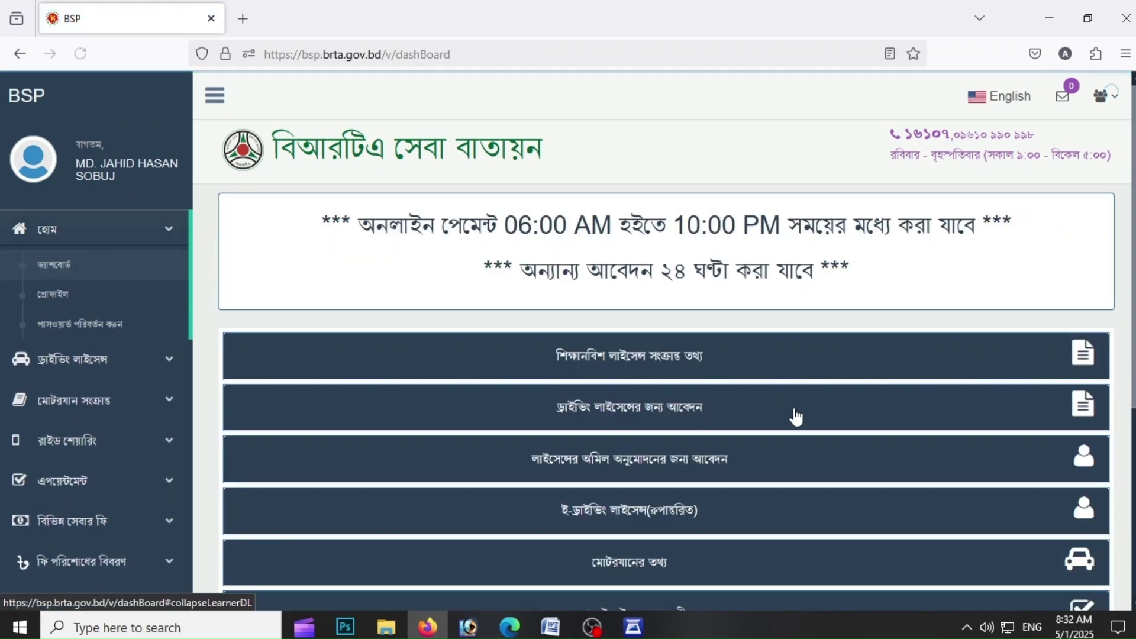
{"action": "left_click", "coordinate": [652, 416]}
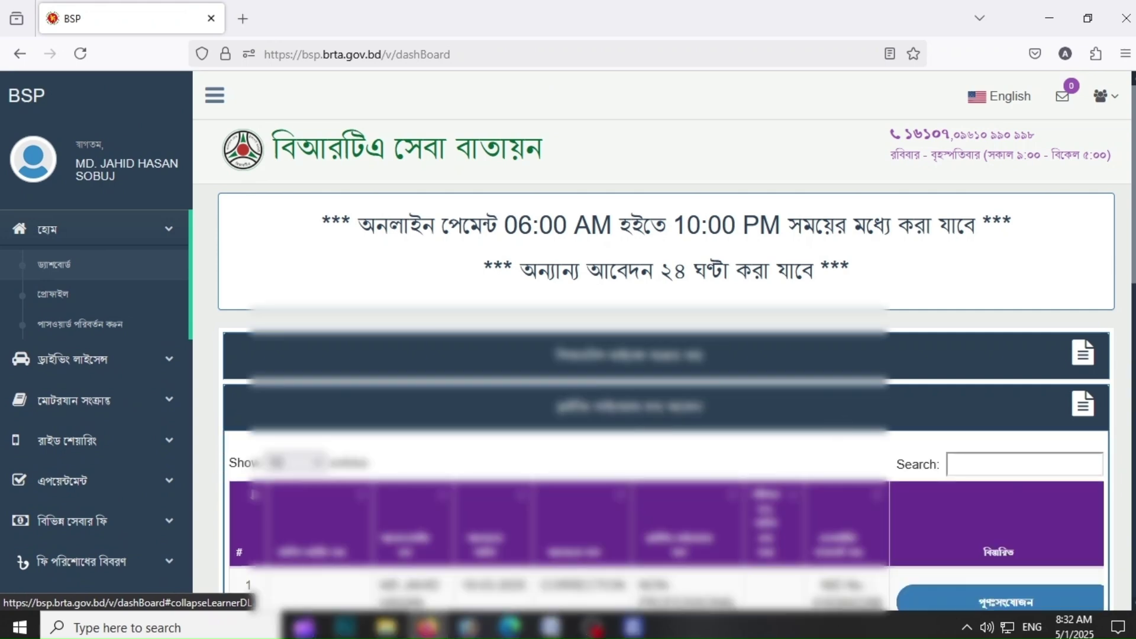
{"action": "scroll", "coordinate": [651, 355], "scroll_direction": "down", "scroll_amount": 2}
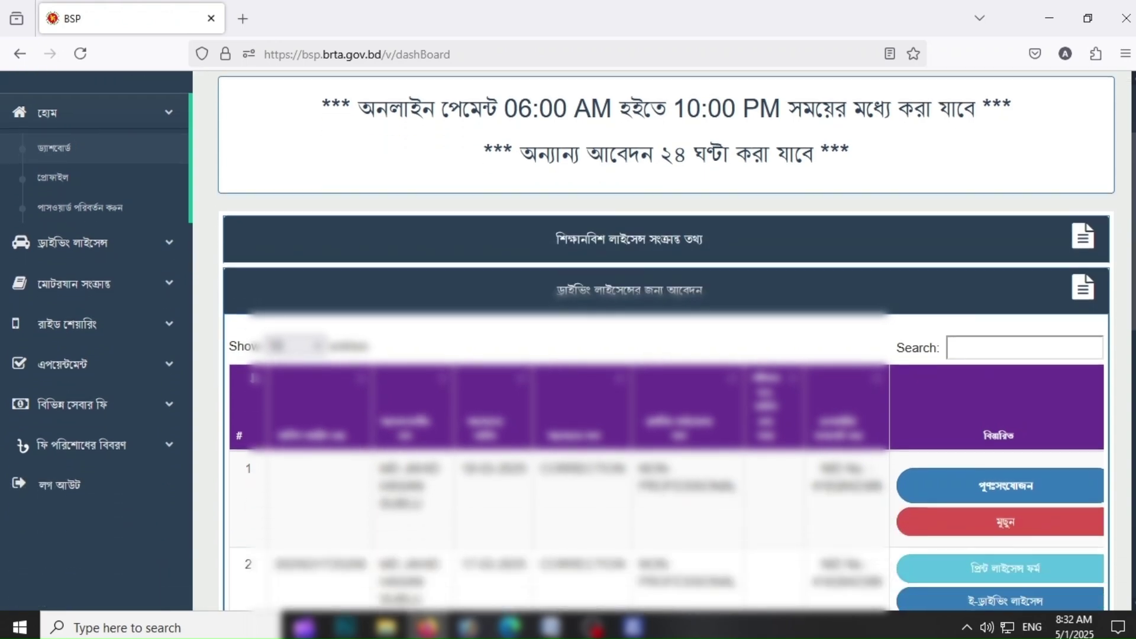
{"action": "scroll", "coordinate": [651, 355], "scroll_direction": "down", "scroll_amount": 3}
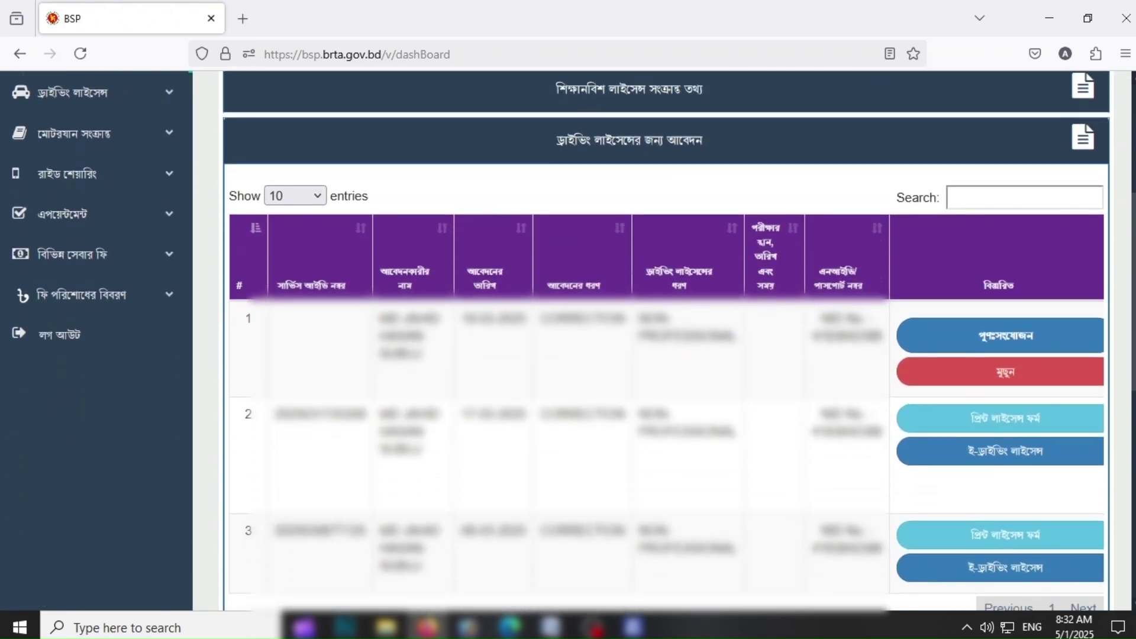
Delete the unfinished draft application in row 1 and confirm with OK
{"action": "left_click", "coordinate": [1006, 364]}
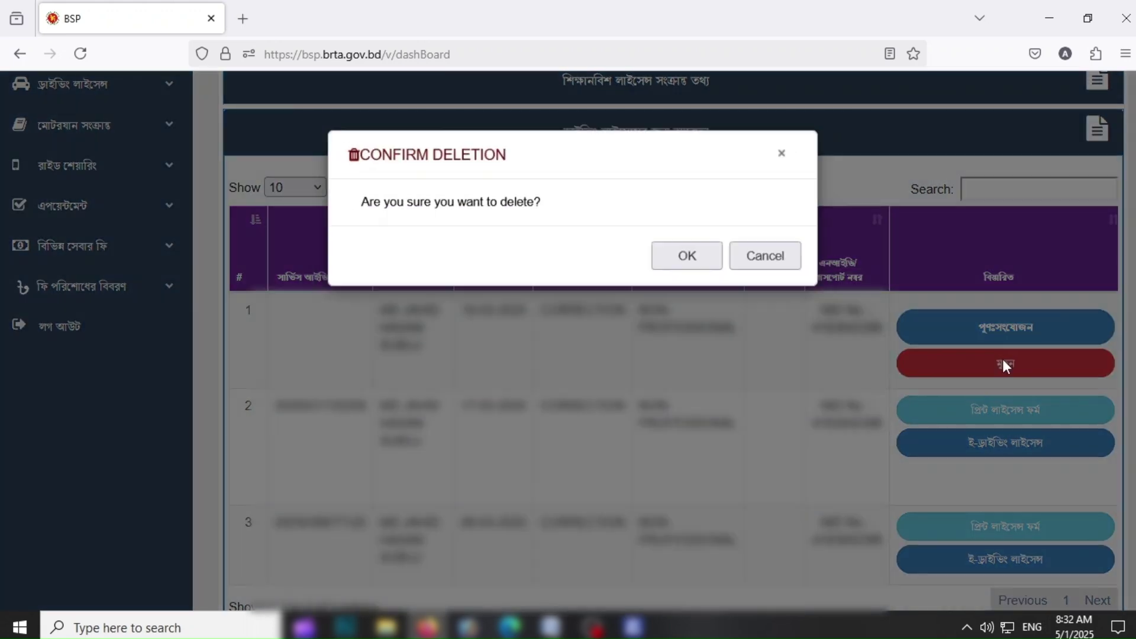
{"action": "left_click", "coordinate": [690, 271]}
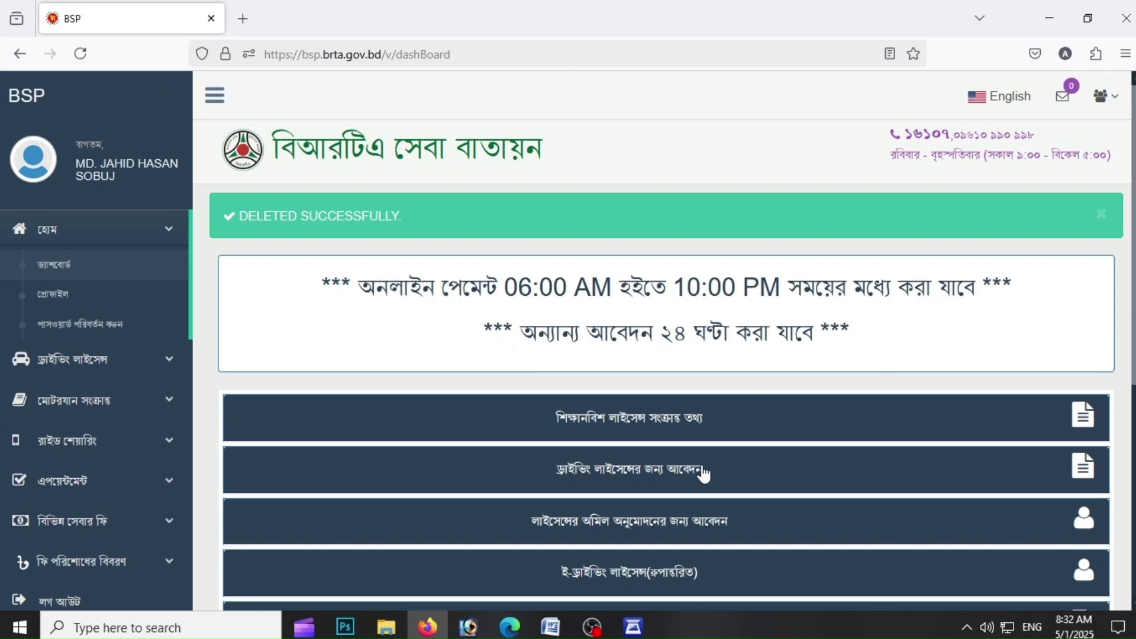
{"action": "left_click", "coordinate": [703, 473]}
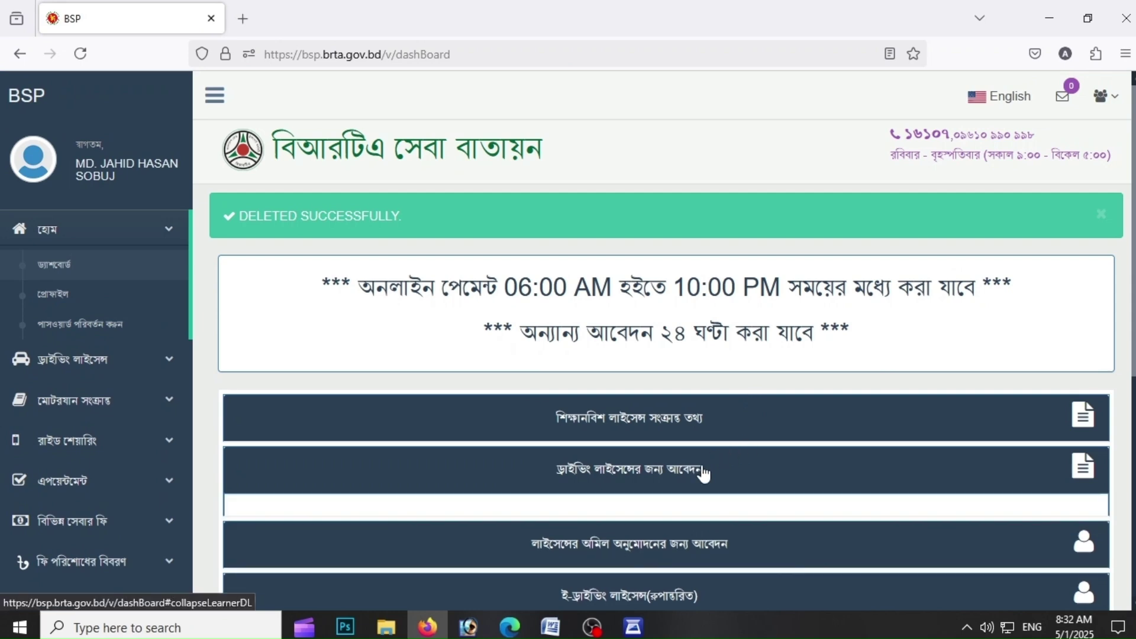
{"action": "scroll", "coordinate": [708, 472], "scroll_direction": "down", "scroll_amount": 6}
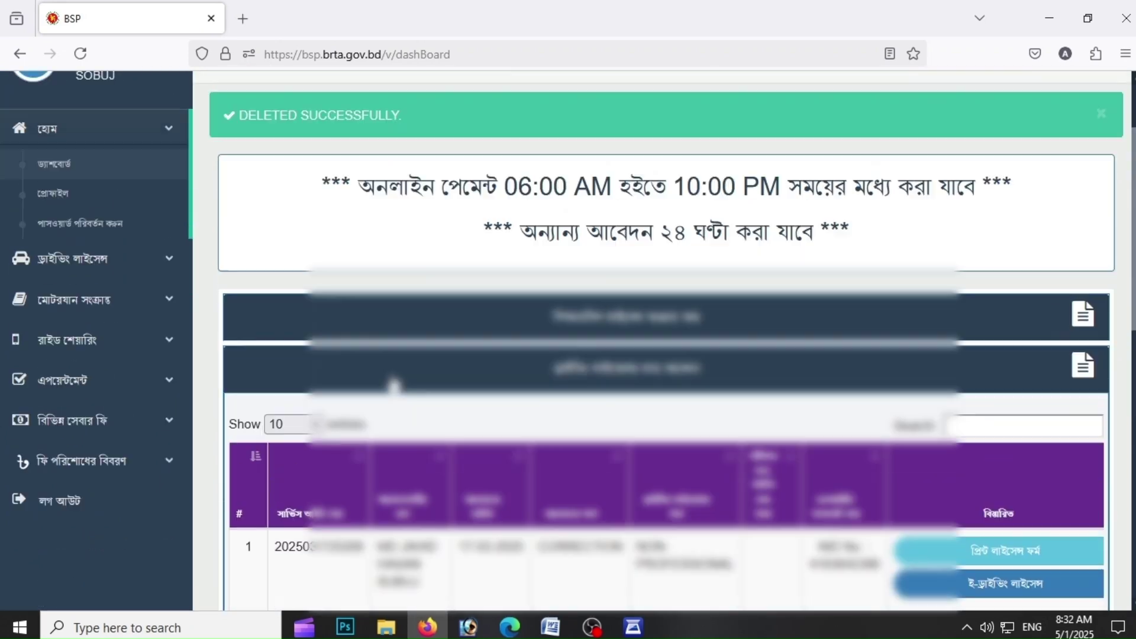
{"action": "scroll", "coordinate": [774, 402], "scroll_direction": "up", "scroll_amount": 7}
{"action": "left_click", "coordinate": [84, 365]}
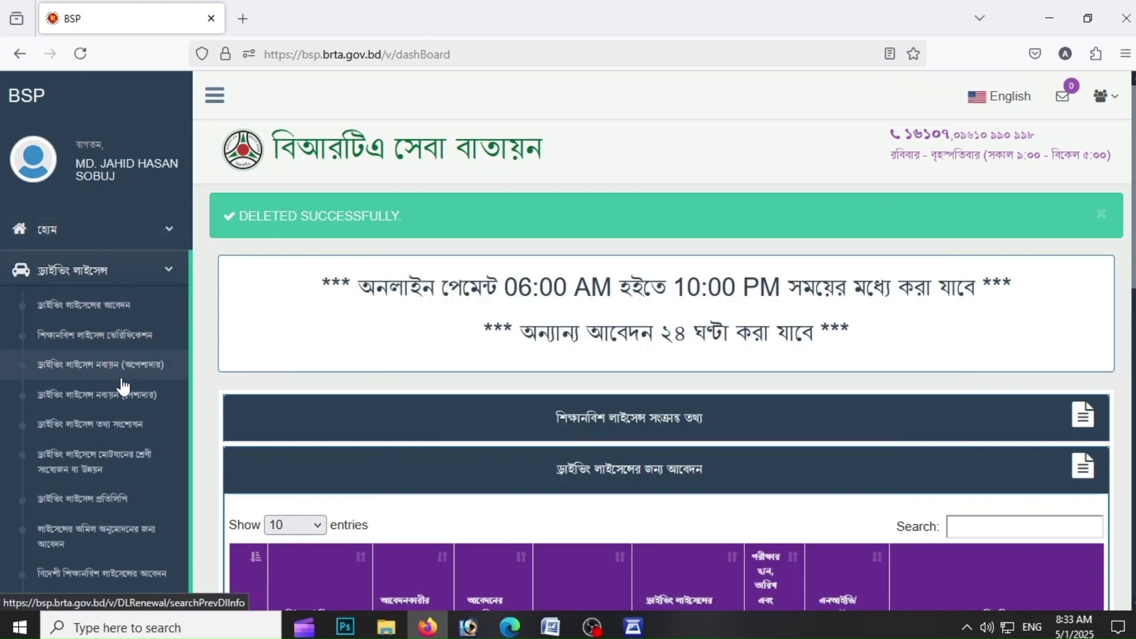
Paste the copied reference number into the correction form and search to load the licence details
{"action": "left_click", "coordinate": [99, 435]}
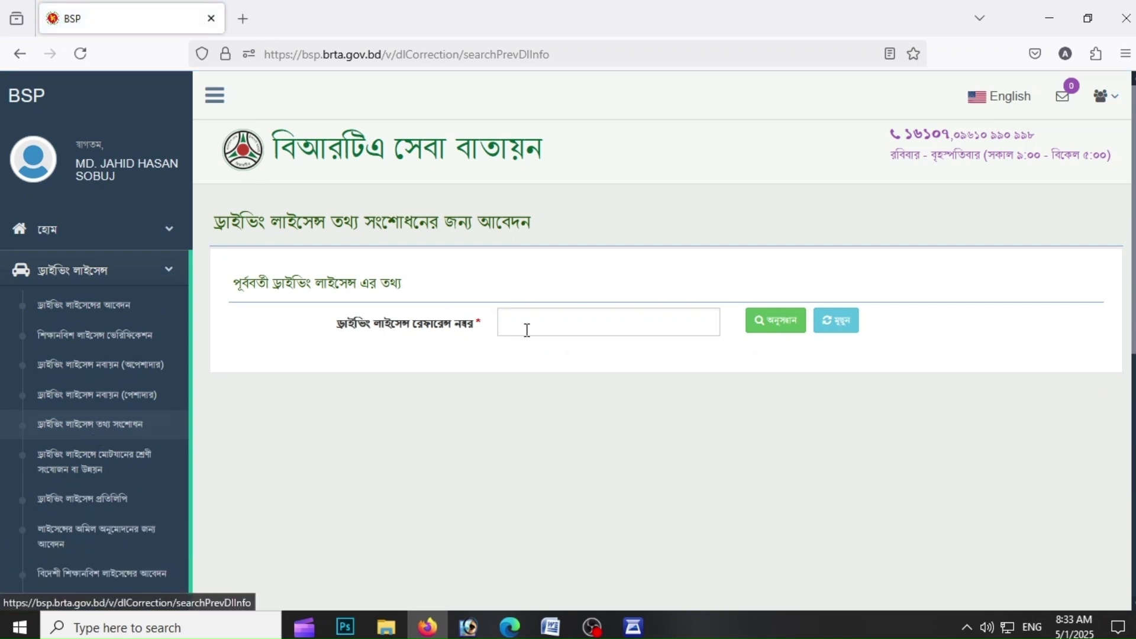
{"action": "right_click", "coordinate": [535, 324]}
{"action": "left_click", "coordinate": [602, 449]}
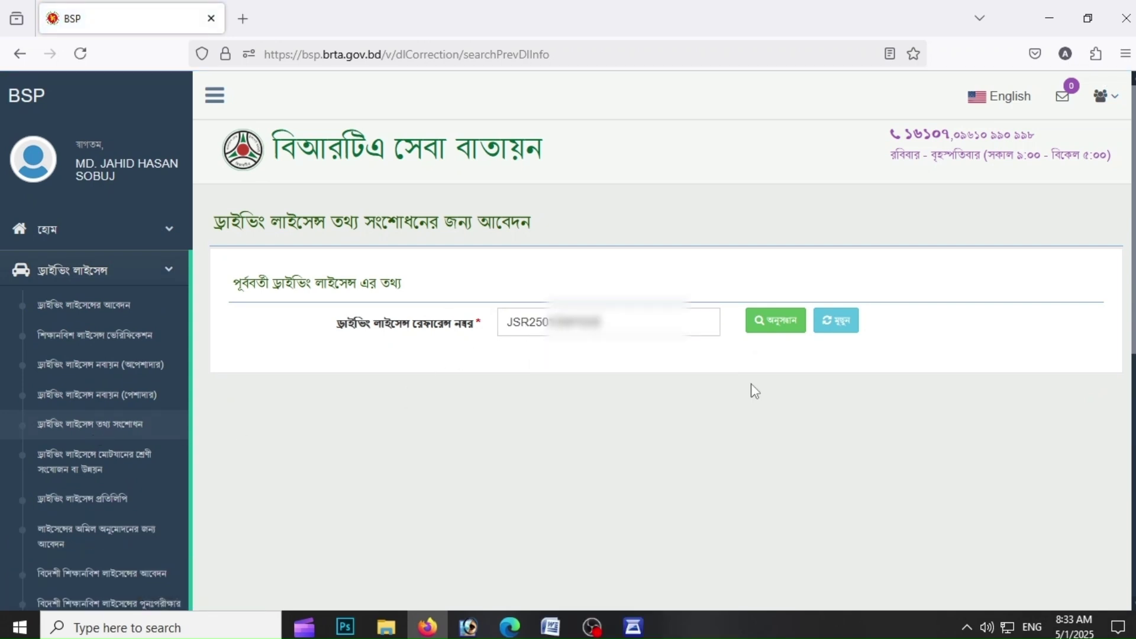
{"action": "left_click", "coordinate": [786, 323]}
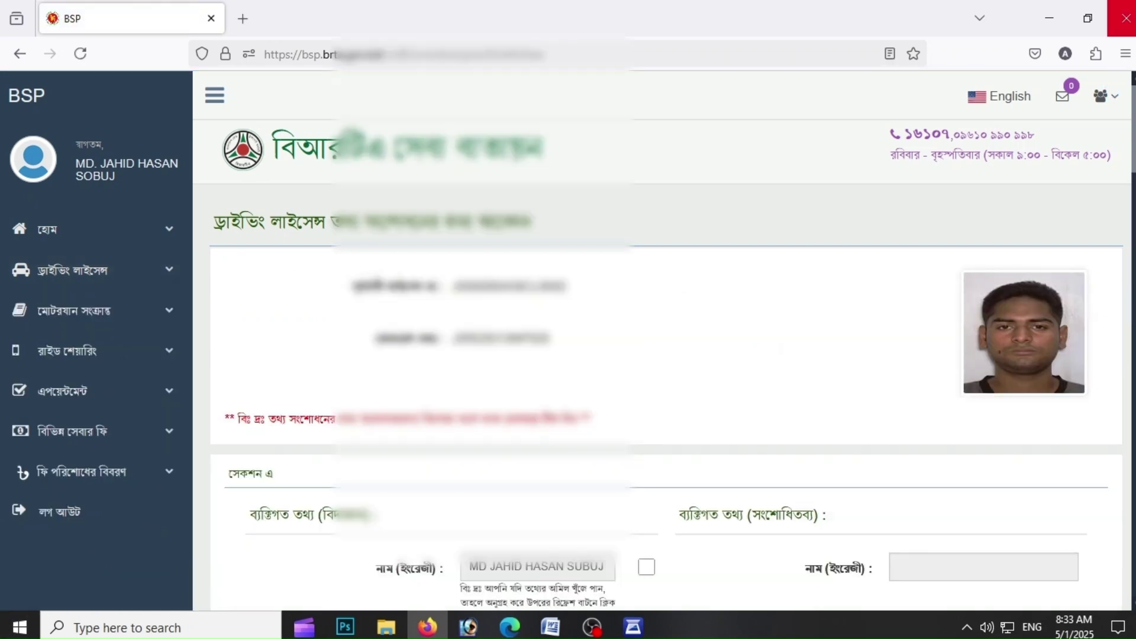
Tick the English name checkbox in Section A to request its correction
{"action": "scroll", "coordinate": [663, 341], "scroll_direction": "down", "scroll_amount": 5}
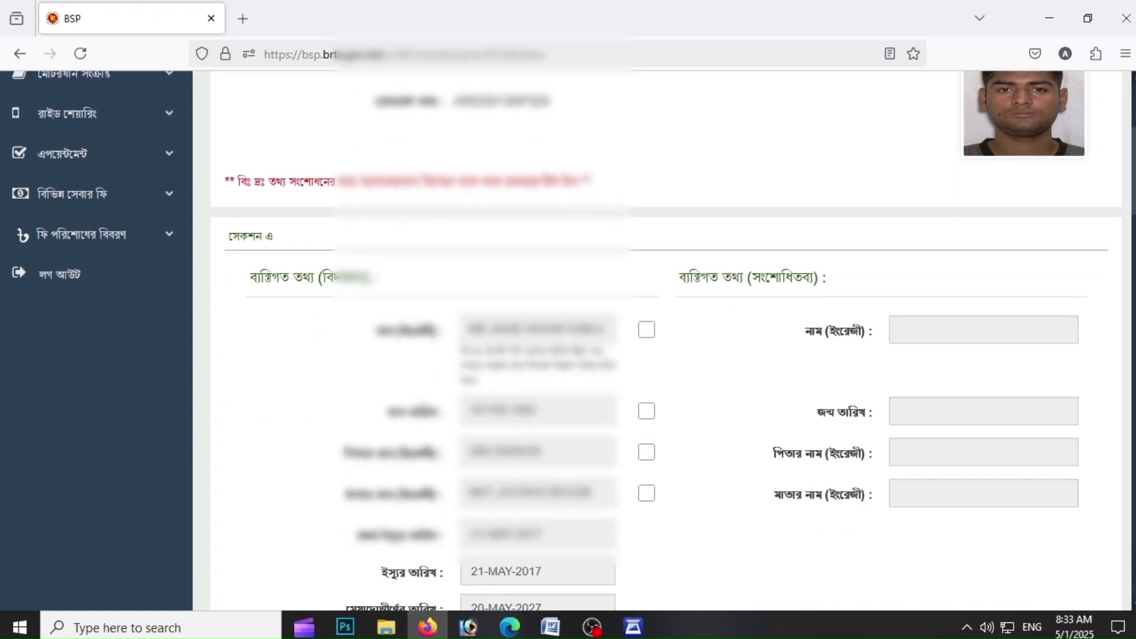
{"action": "scroll", "coordinate": [663, 340], "scroll_direction": "down", "scroll_amount": 1}
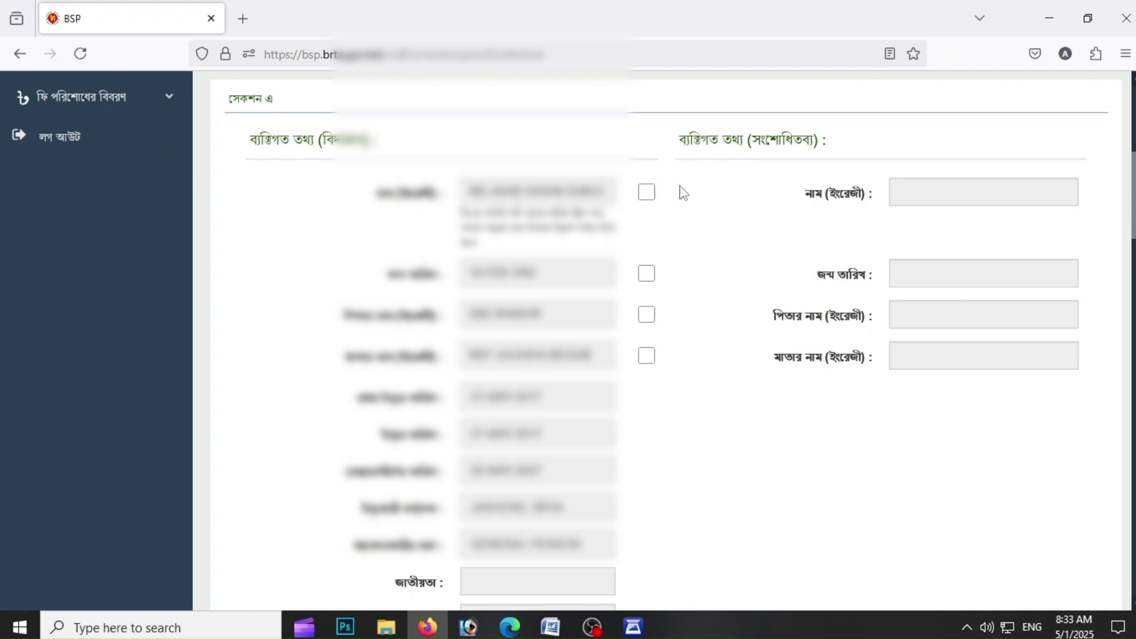
{"action": "left_click", "coordinate": [647, 199]}
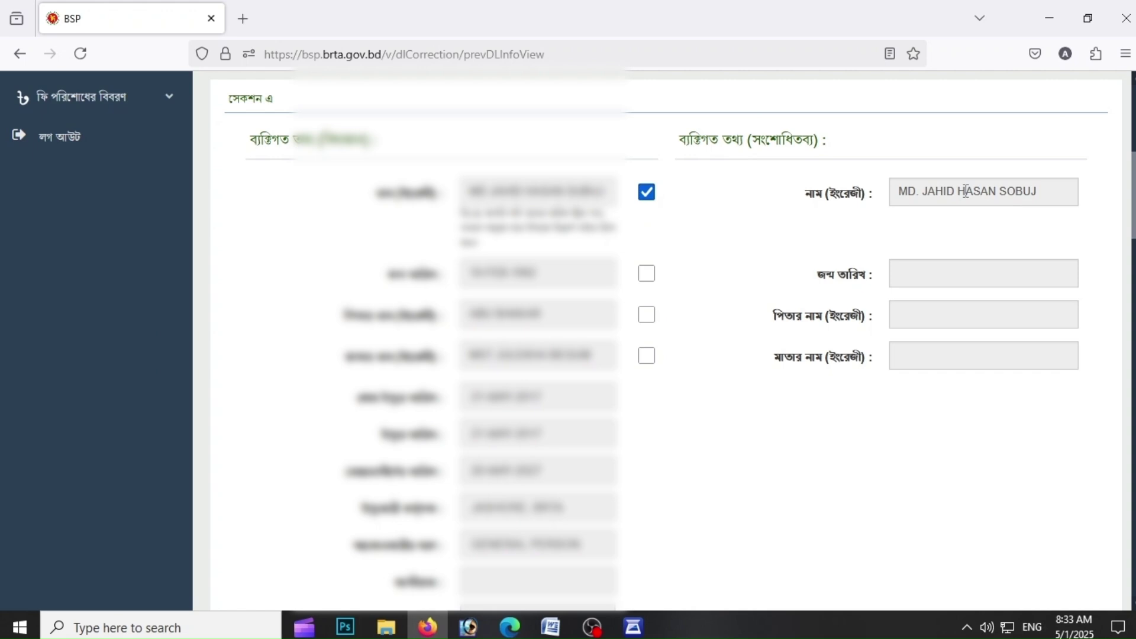
Try MARRIED as the corrected marital status, then untick it and scroll to Section B
{"action": "scroll", "coordinate": [966, 190], "scroll_direction": "down", "scroll_amount": 3}
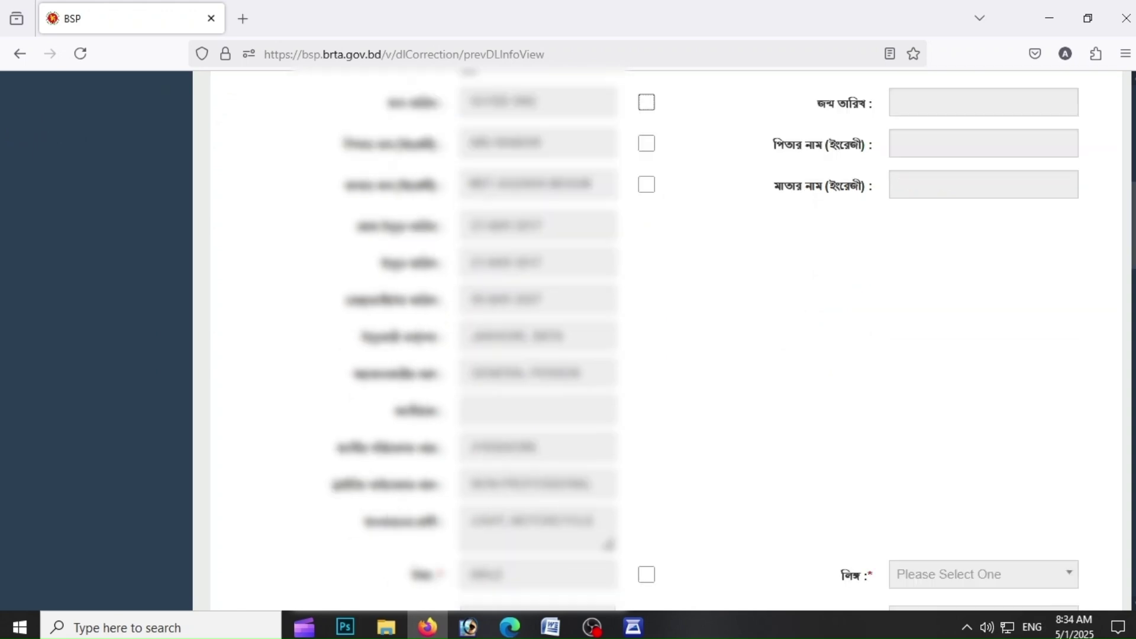
{"action": "scroll", "coordinate": [704, 339], "scroll_direction": "down", "scroll_amount": 1}
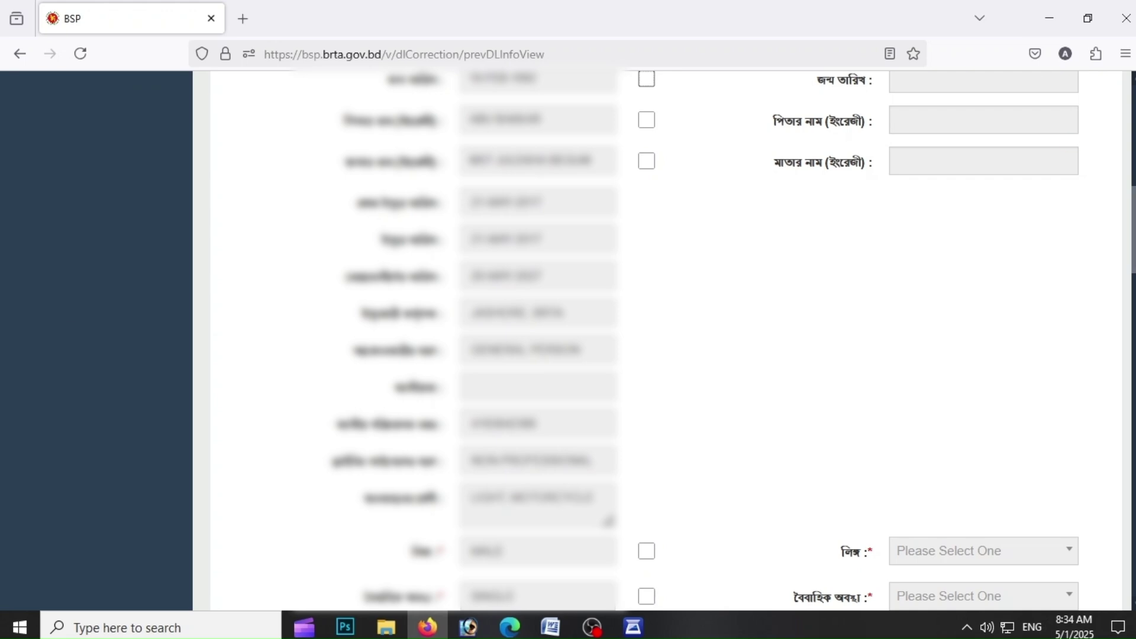
{"action": "scroll", "coordinate": [651, 340], "scroll_direction": "down", "scroll_amount": 5}
{"action": "scroll", "coordinate": [651, 340], "scroll_direction": "down", "scroll_amount": 1}
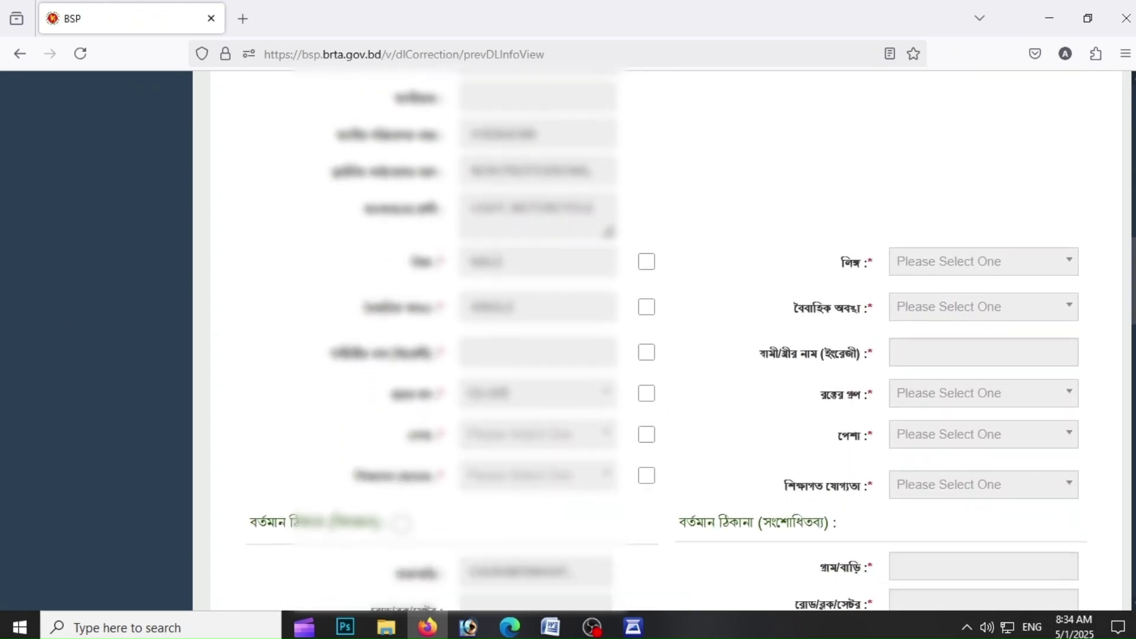
{"action": "left_click", "coordinate": [647, 306]}
{"action": "left_click", "coordinate": [954, 307]}
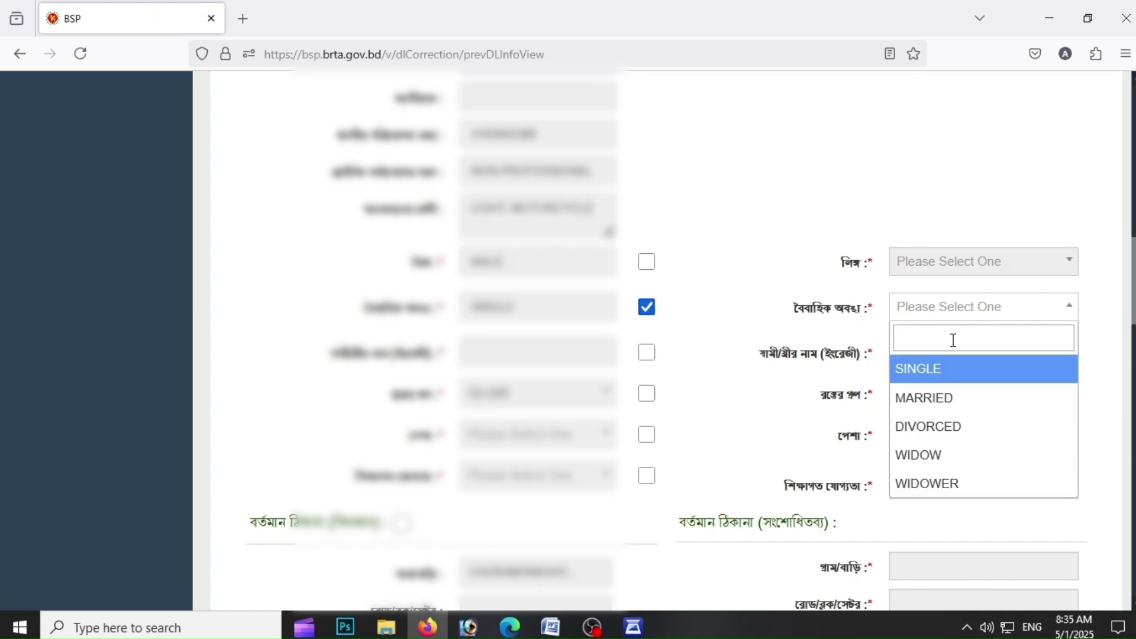
{"action": "left_click", "coordinate": [943, 397]}
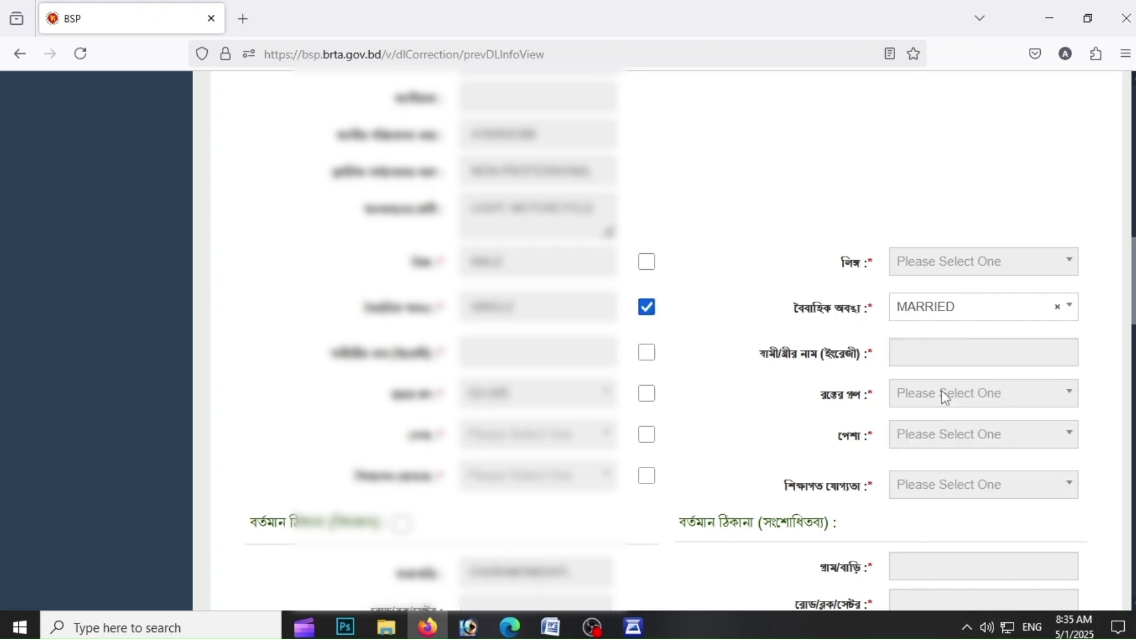
{"action": "left_click", "coordinate": [656, 308]}
{"action": "scroll", "coordinate": [665, 349], "scroll_direction": "down", "scroll_amount": 4}
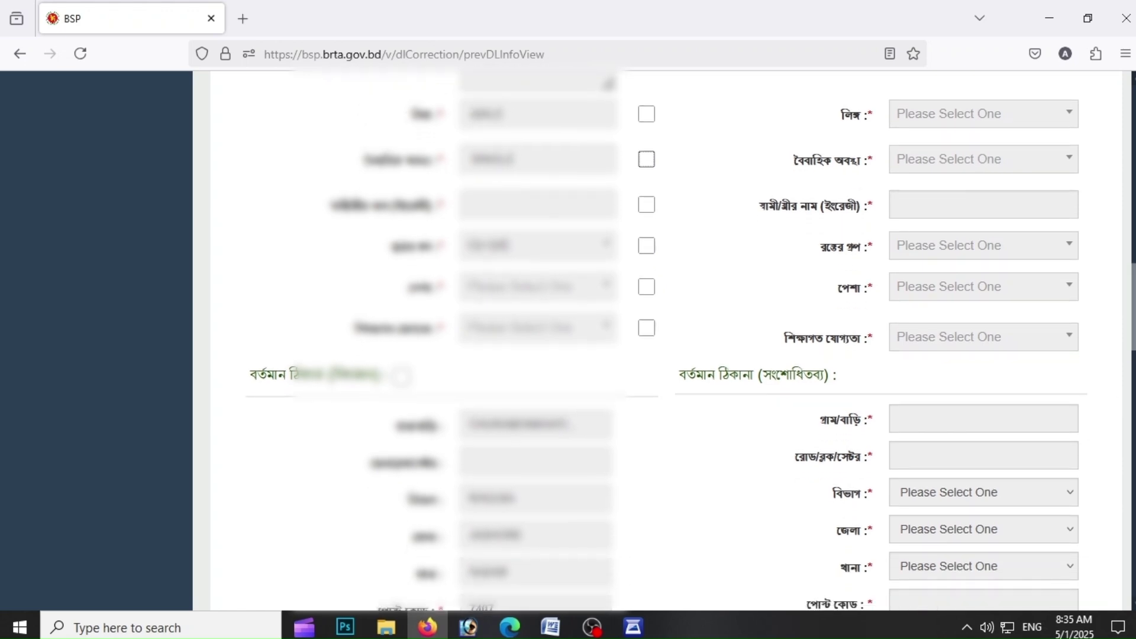
{"action": "scroll", "coordinate": [666, 340], "scroll_direction": "down", "scroll_amount": 3}
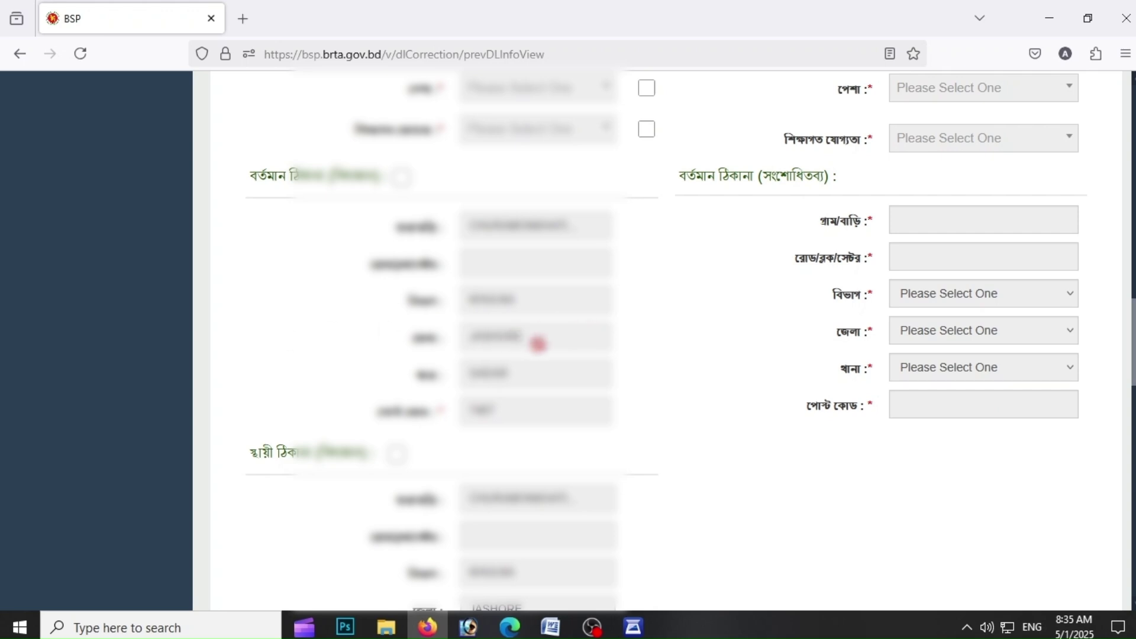
{"action": "scroll", "coordinate": [493, 423], "scroll_direction": "down", "scroll_amount": 2}
{"action": "scroll", "coordinate": [661, 339], "scroll_direction": "down", "scroll_amount": 3}
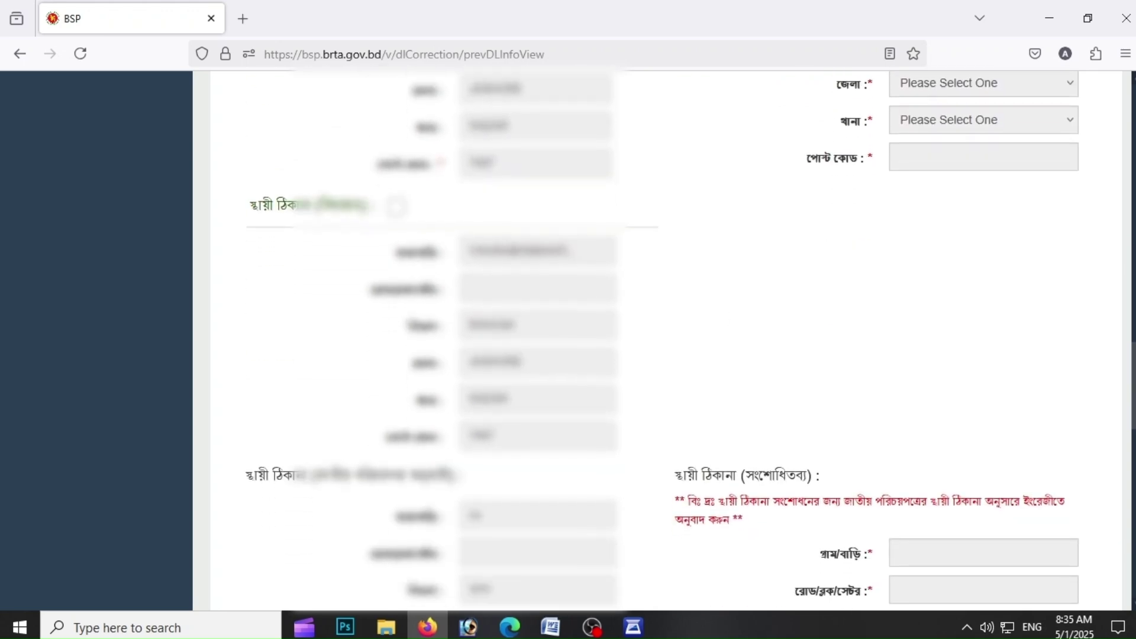
{"action": "scroll", "coordinate": [661, 341], "scroll_direction": "down", "scroll_amount": 1}
{"action": "scroll", "coordinate": [661, 339], "scroll_direction": "down", "scroll_amount": 1}
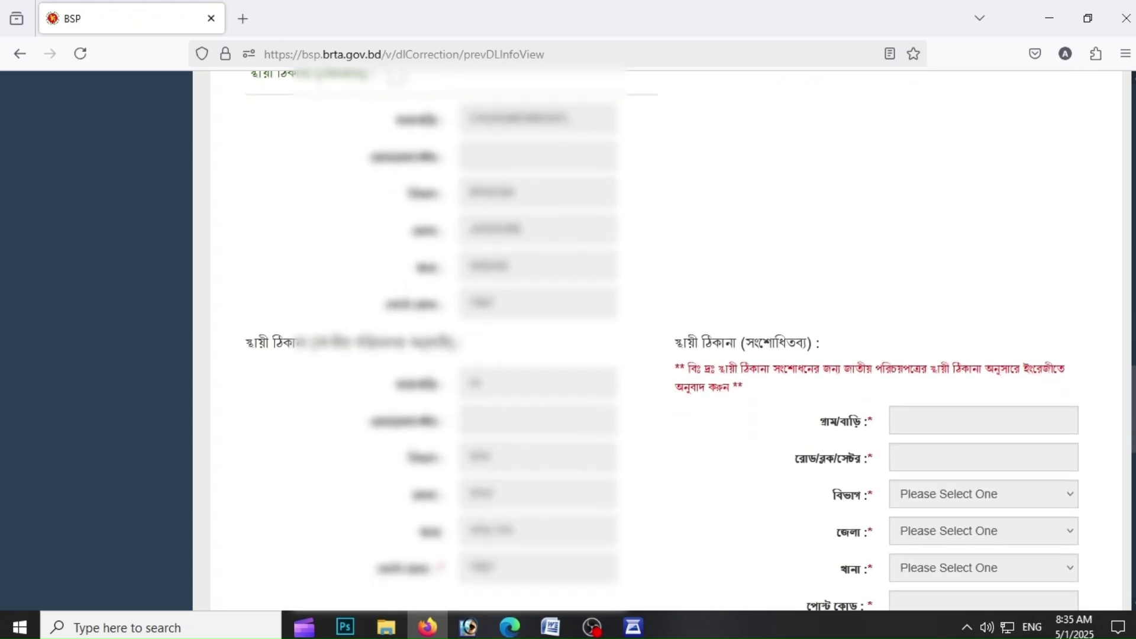
{"action": "scroll", "coordinate": [661, 339], "scroll_direction": "down", "scroll_amount": 8}
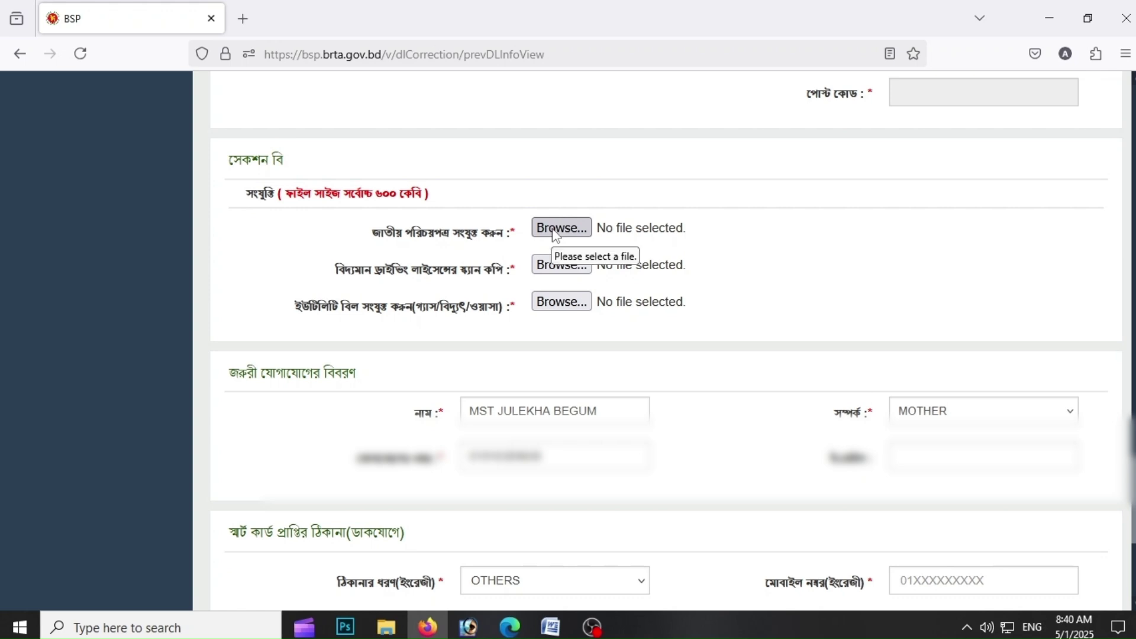
Attach NID.jpg as the national ID document
{"action": "left_click", "coordinate": [556, 231]}
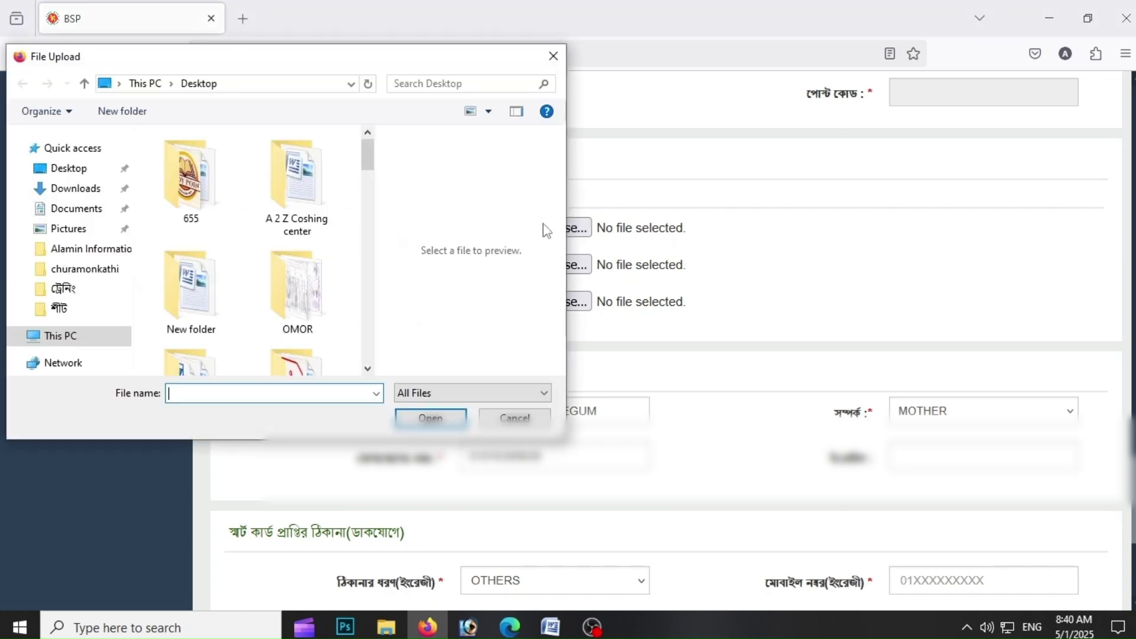
{"action": "scroll", "coordinate": [260, 249], "scroll_direction": "down", "scroll_amount": 2}
{"action": "scroll", "coordinate": [274, 322], "scroll_direction": "down", "scroll_amount": 5}
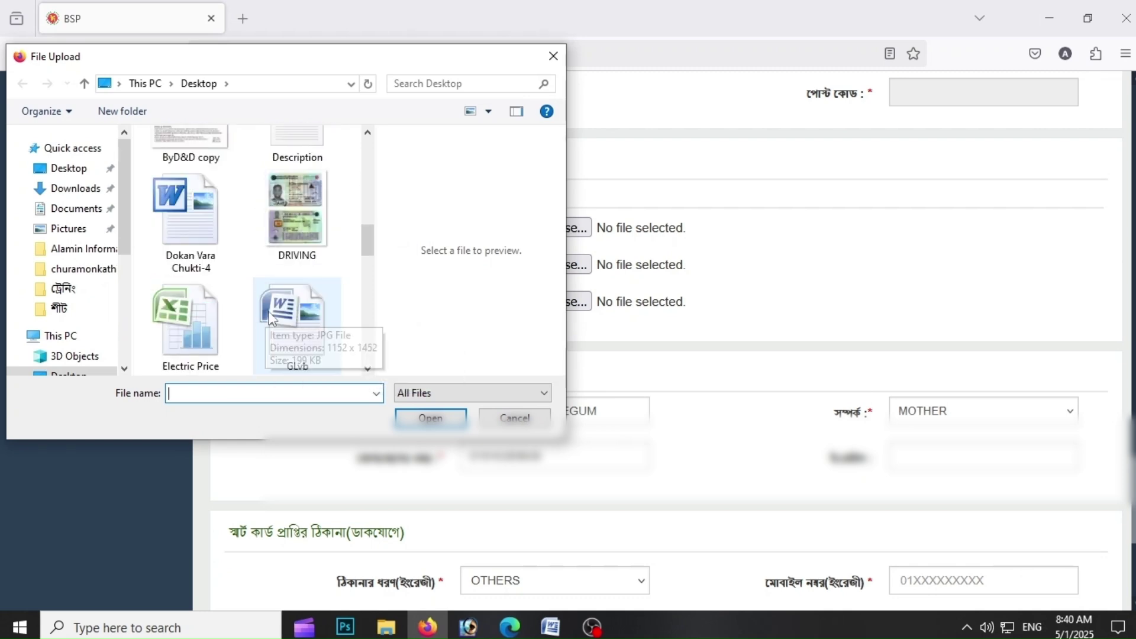
{"action": "scroll", "coordinate": [289, 270], "scroll_direction": "down", "scroll_amount": 1}
{"action": "scroll", "coordinate": [272, 294], "scroll_direction": "down", "scroll_amount": 8}
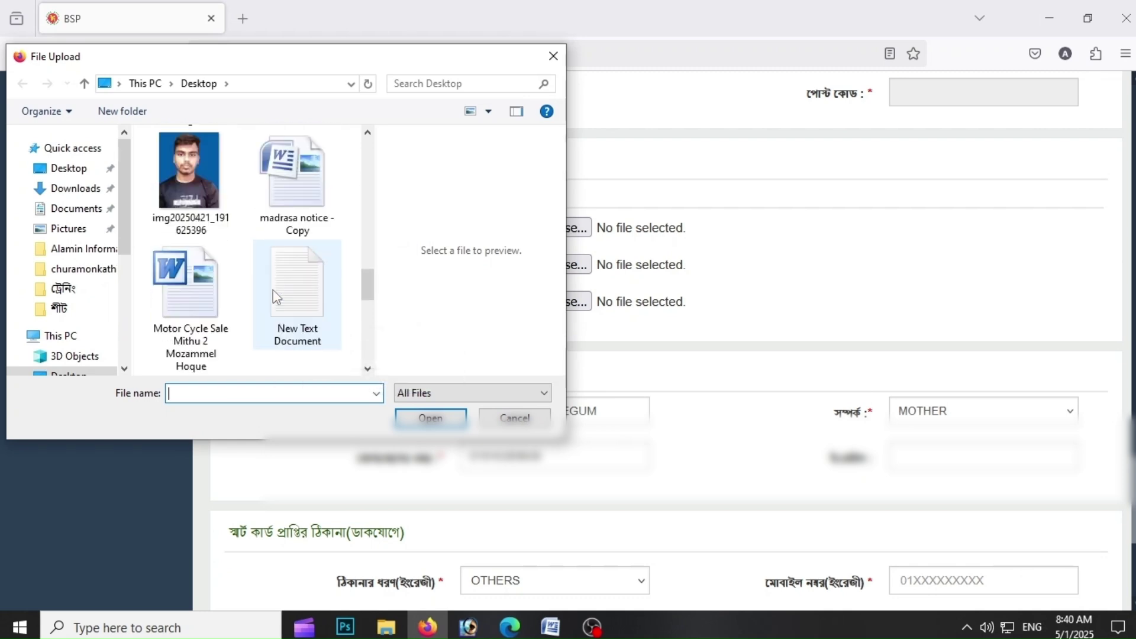
{"action": "scroll", "coordinate": [231, 268], "scroll_direction": "up", "scroll_amount": 2}
{"action": "left_click", "coordinate": [191, 168]}
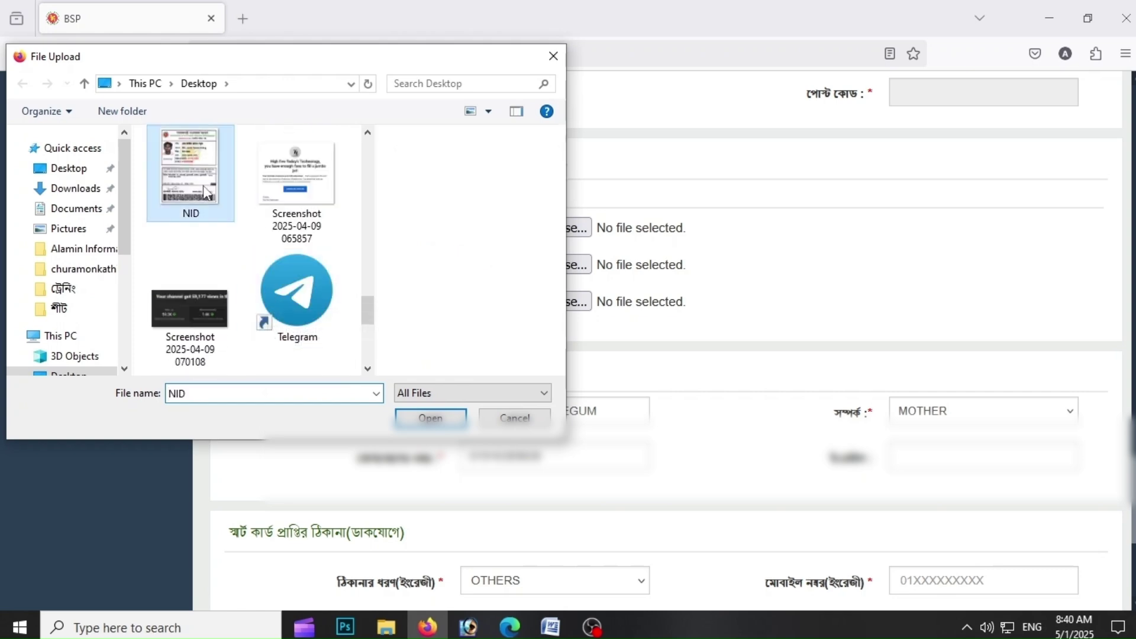
{"action": "left_click", "coordinate": [453, 421]}
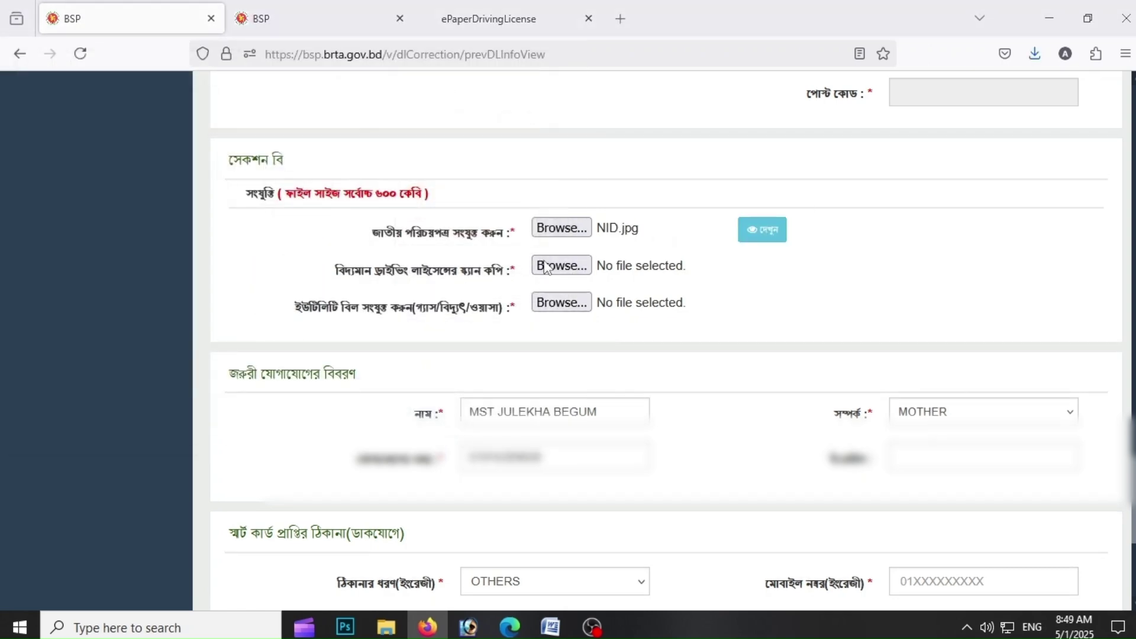
Open the driving licence scan file picker, then close it without choosing a file
{"action": "left_click", "coordinate": [544, 265]}
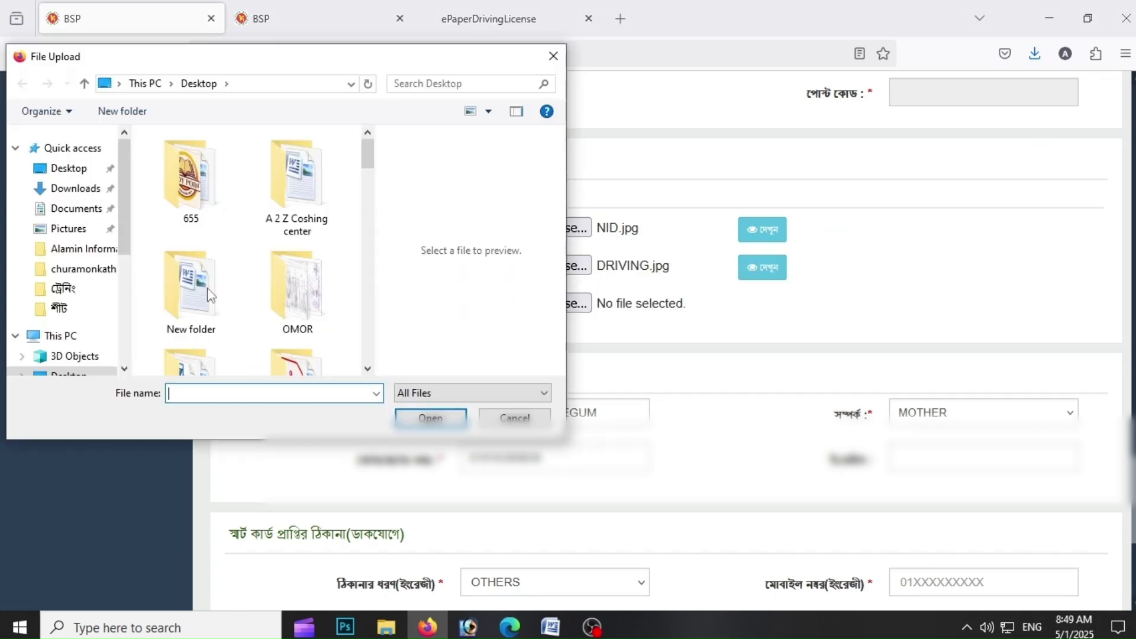
{"action": "key", "text": "Escape"}
{"action": "scroll", "coordinate": [583, 373], "scroll_direction": "down", "scroll_amount": 5}
Select the delivery division, district and SADAR thana from the dropdowns
{"action": "left_click", "coordinate": [582, 373]}
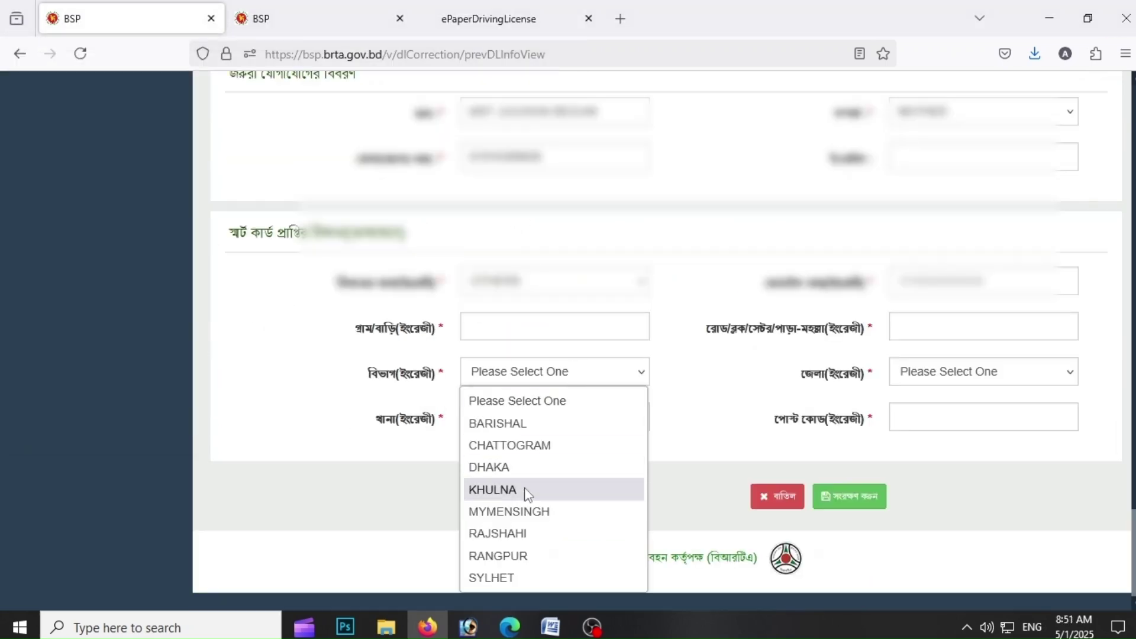
{"action": "left_click", "coordinate": [518, 490]}
{"action": "left_click", "coordinate": [517, 421]}
{"action": "left_click", "coordinate": [933, 371]}
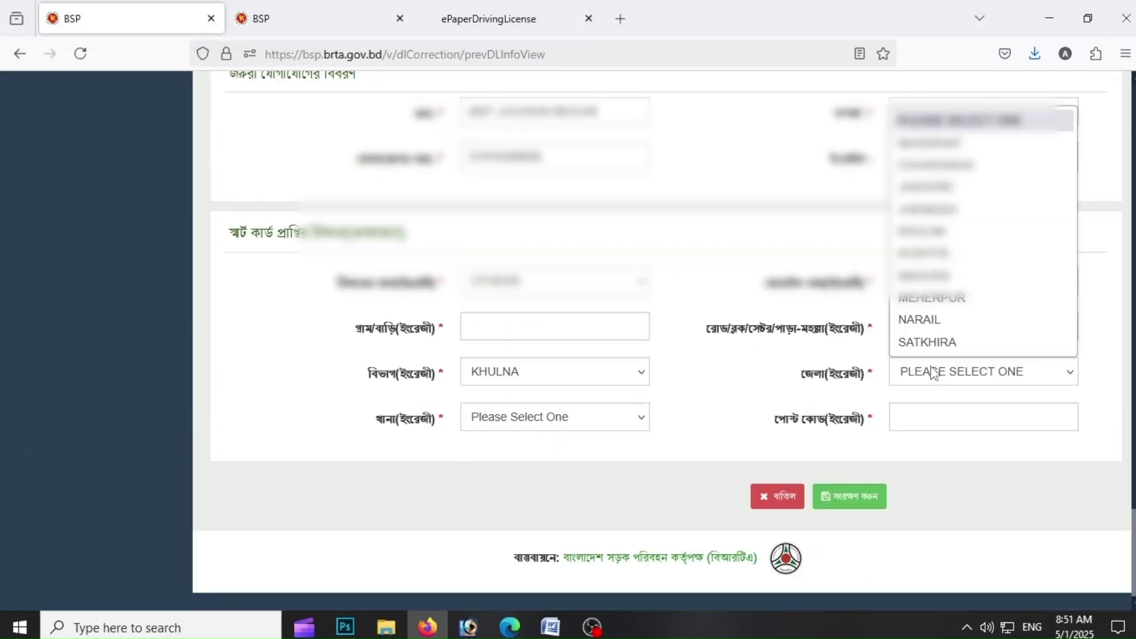
{"action": "left_click", "coordinate": [944, 186]}
{"action": "left_click", "coordinate": [570, 417]}
{"action": "left_click", "coordinate": [529, 368]}
Enter the post code, village and road details and save the correction request
{"action": "type", "text": "7407"}
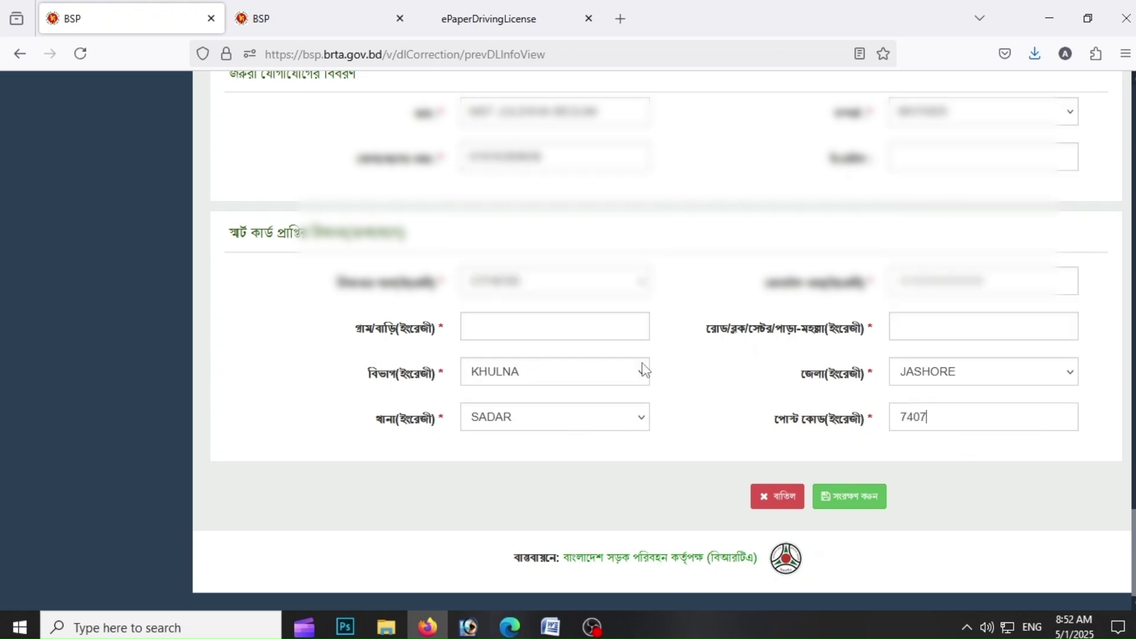
{"action": "type", "text": "d"}
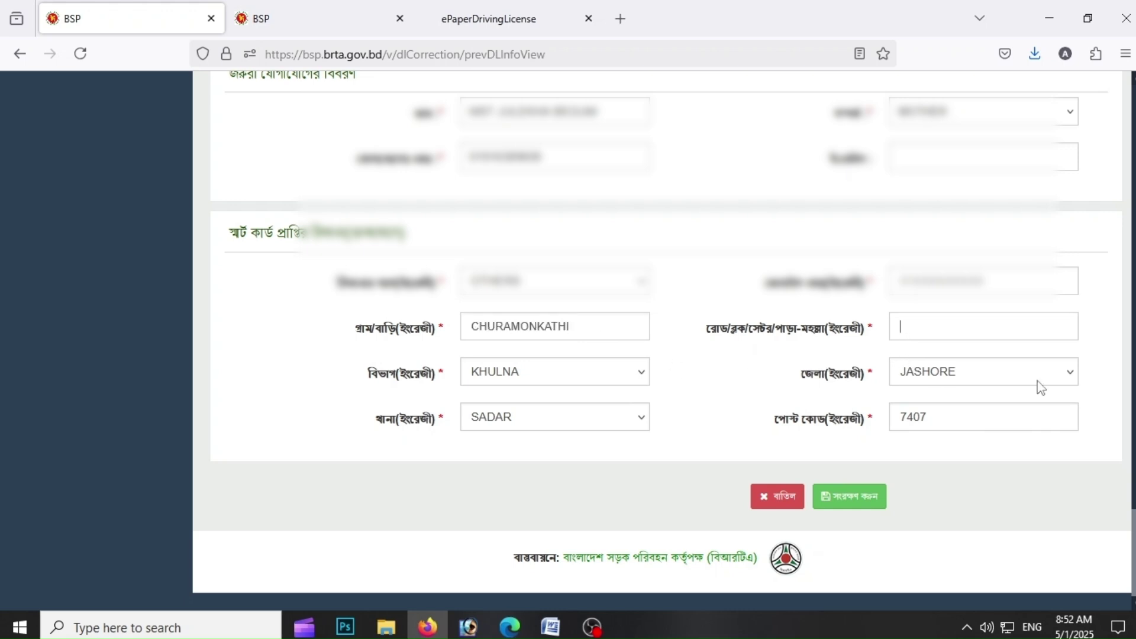
{"action": "type", "text": "k"}
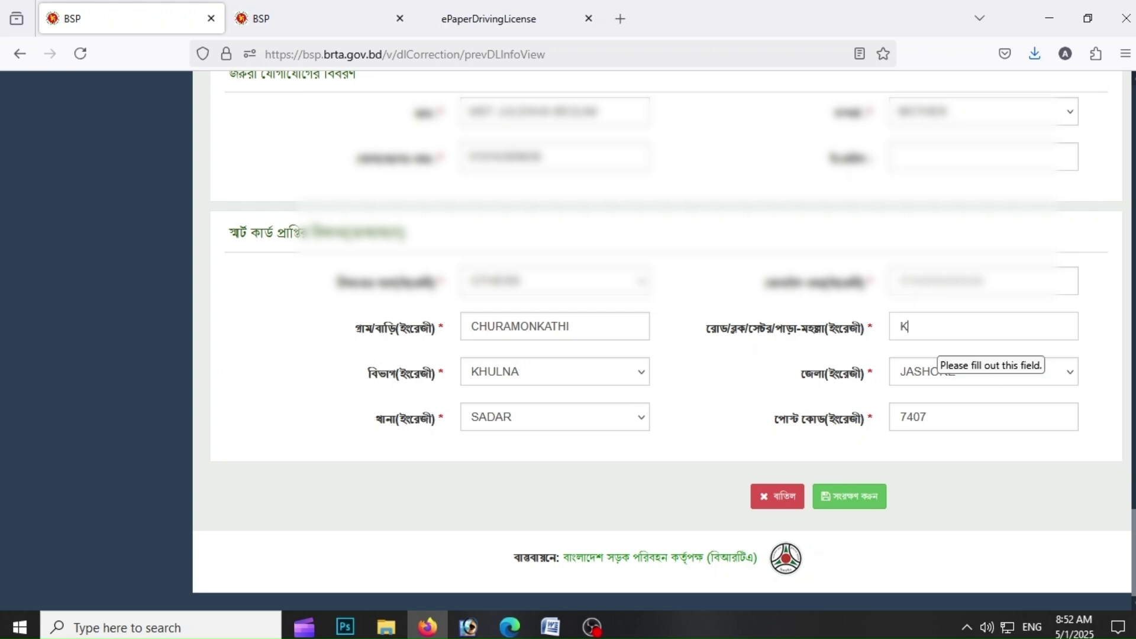
{"action": "key", "text": "BackSpace"}
{"action": "key", "text": "BackSpace"}
{"action": "key", "text": "BackSpace"}
{"action": "key", "text": "BackSpace"}
{"action": "key", "text": "BackSpace"}
{"action": "key", "text": "BackSpace"}
{"action": "key", "text": "BackSpace"}
{"action": "key", "text": "BackSpace"}
{"action": "key", "text": "BackSpace"}
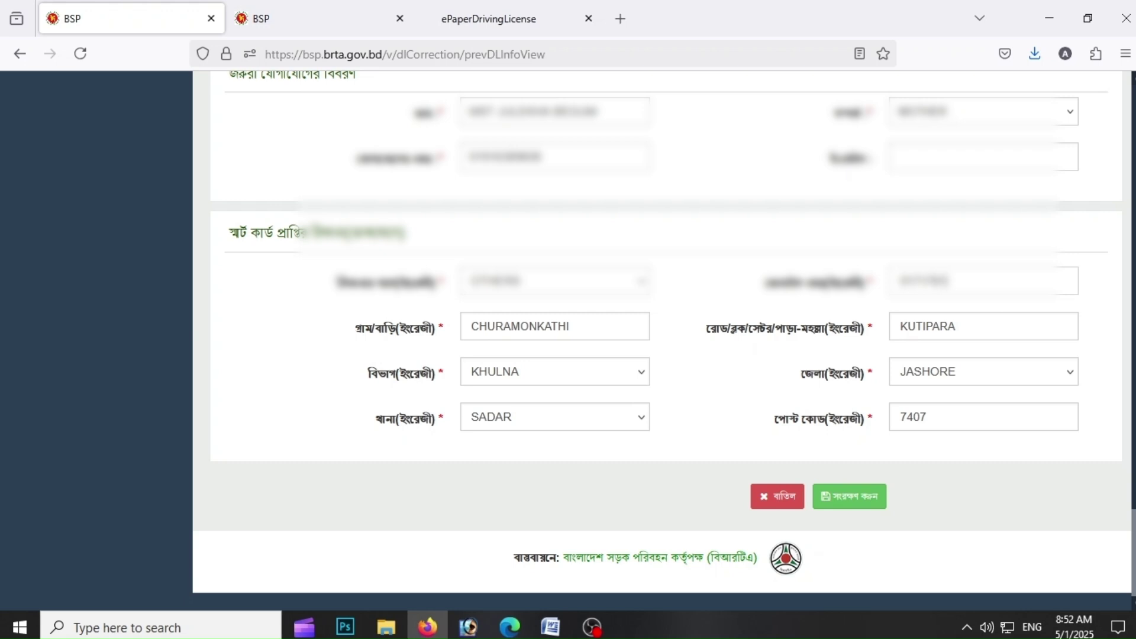
{"action": "key", "text": "Return"}
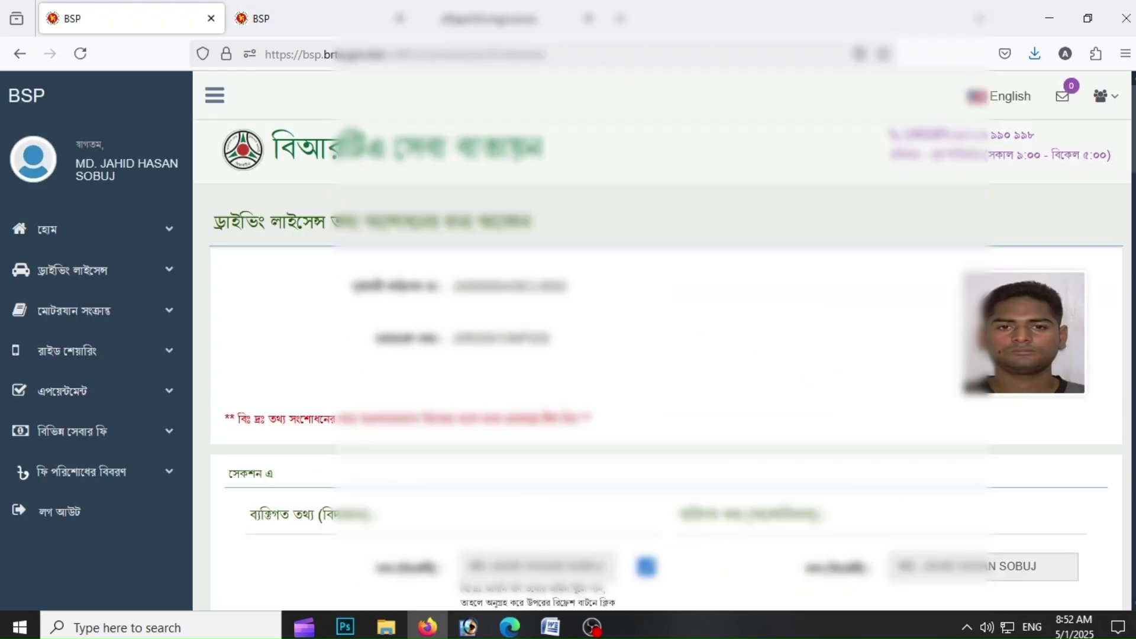
Scroll past the 'OCCUPATION IS REQUIRED' error down to the form's personal information section
{"action": "scroll", "coordinate": [663, 341], "scroll_direction": "down", "scroll_amount": 5}
{"action": "scroll", "coordinate": [991, 204], "scroll_direction": "down", "scroll_amount": 15}
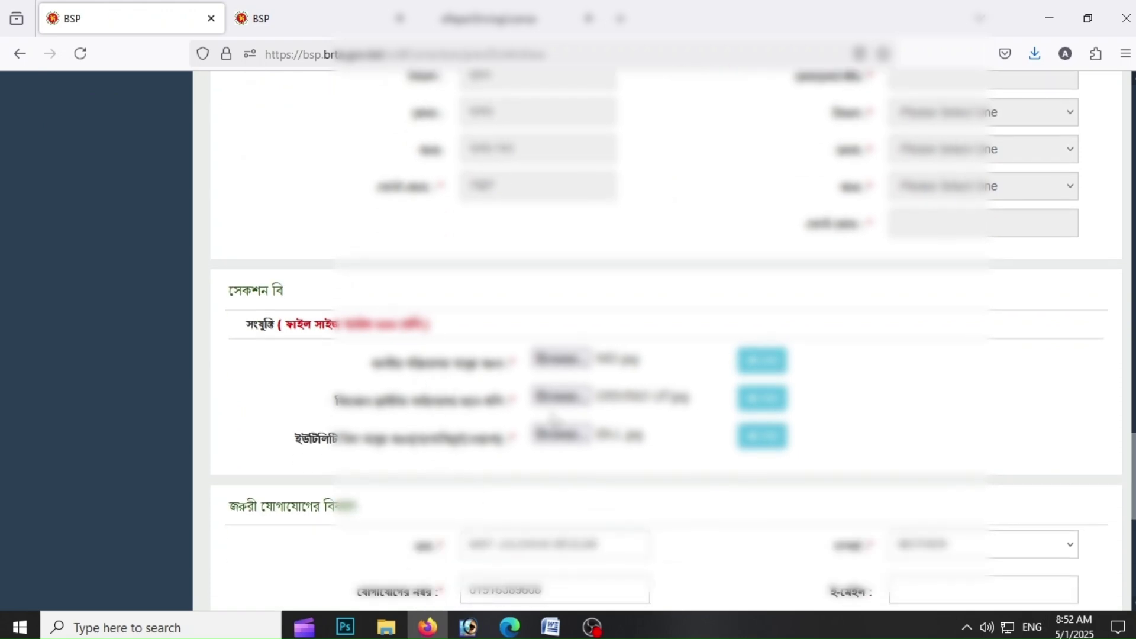
{"action": "scroll", "coordinate": [553, 419], "scroll_direction": "down", "scroll_amount": 6}
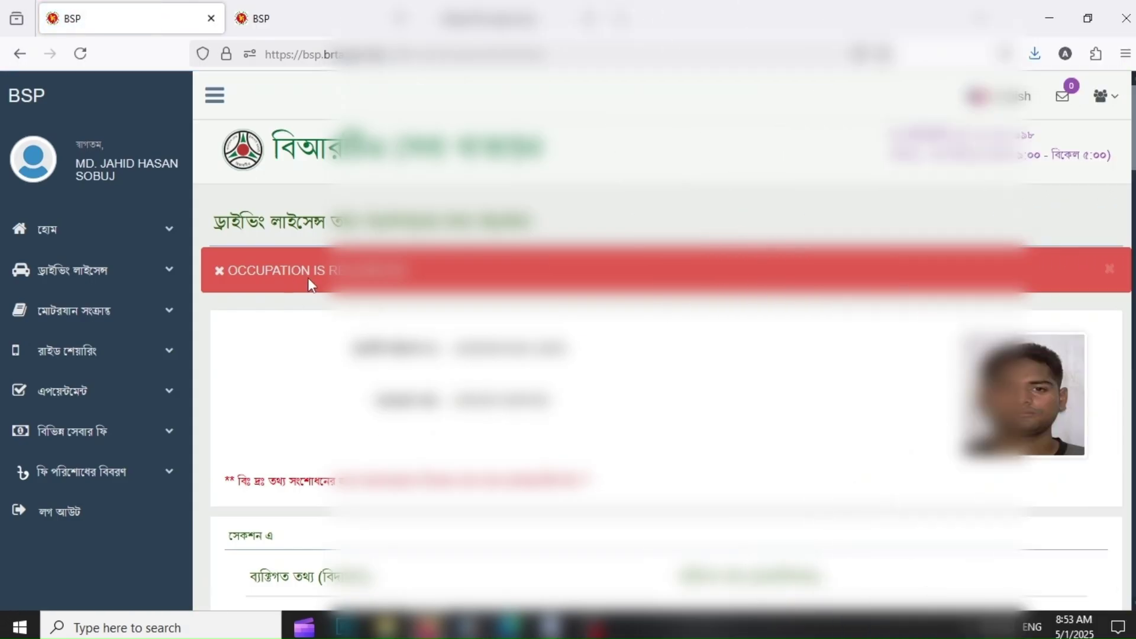
{"action": "left_click_drag", "start_coordinate": [1132, 112], "coordinate": [1130, 267]}
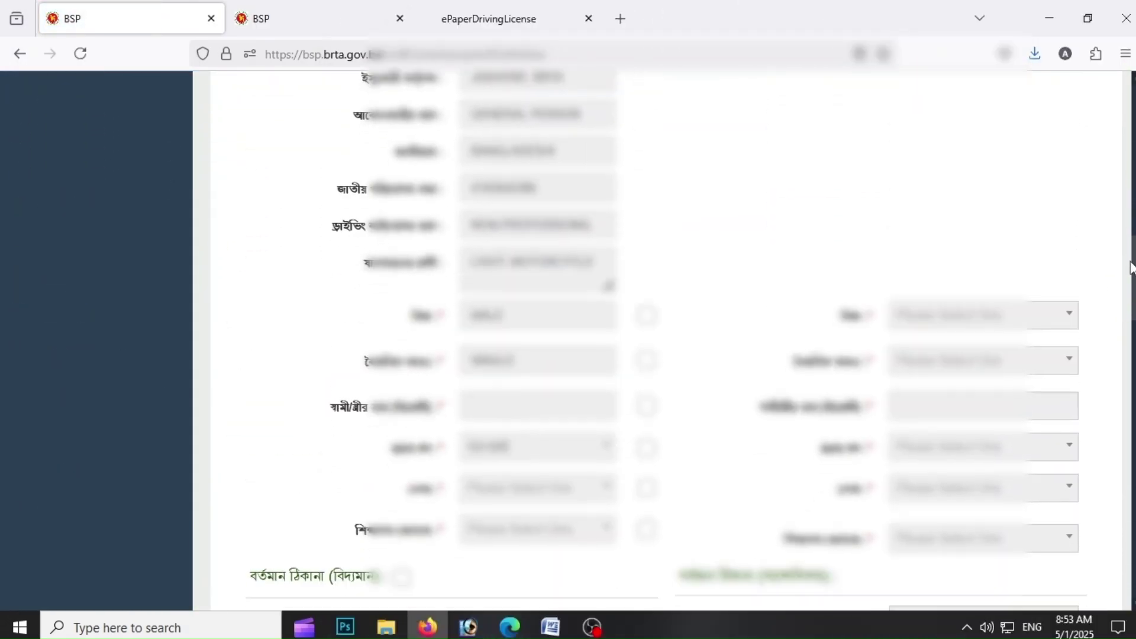
Mark occupation and education for correction, choosing ENGINEER and JSC/EQUIVALENT
{"action": "left_click", "coordinate": [647, 488]}
{"action": "left_click", "coordinate": [934, 491]}
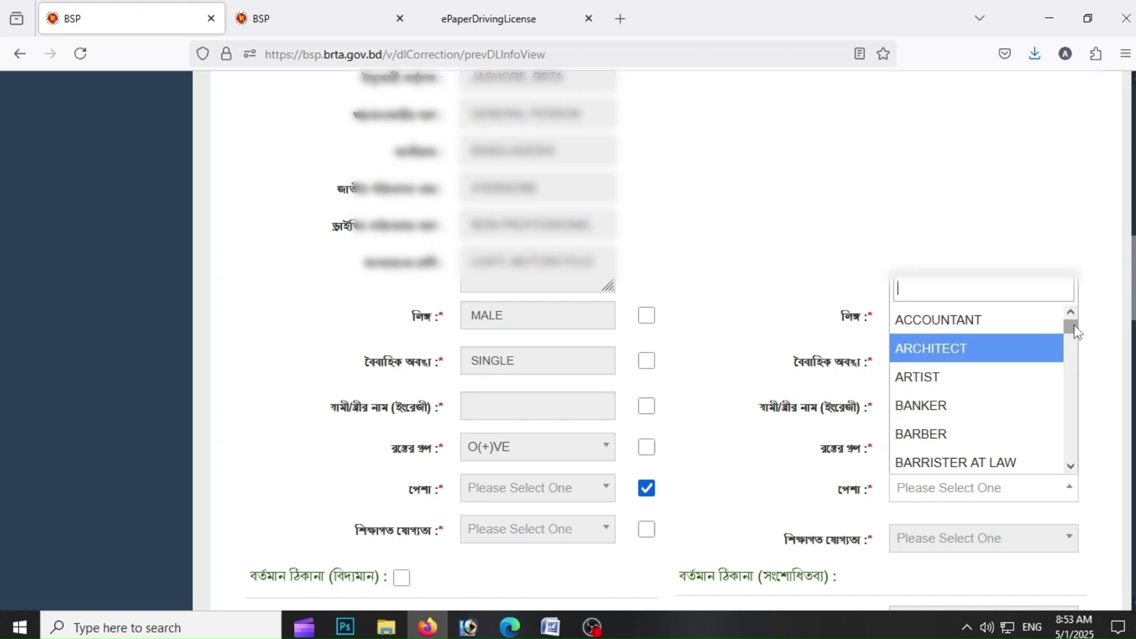
{"action": "type", "text": "E"}
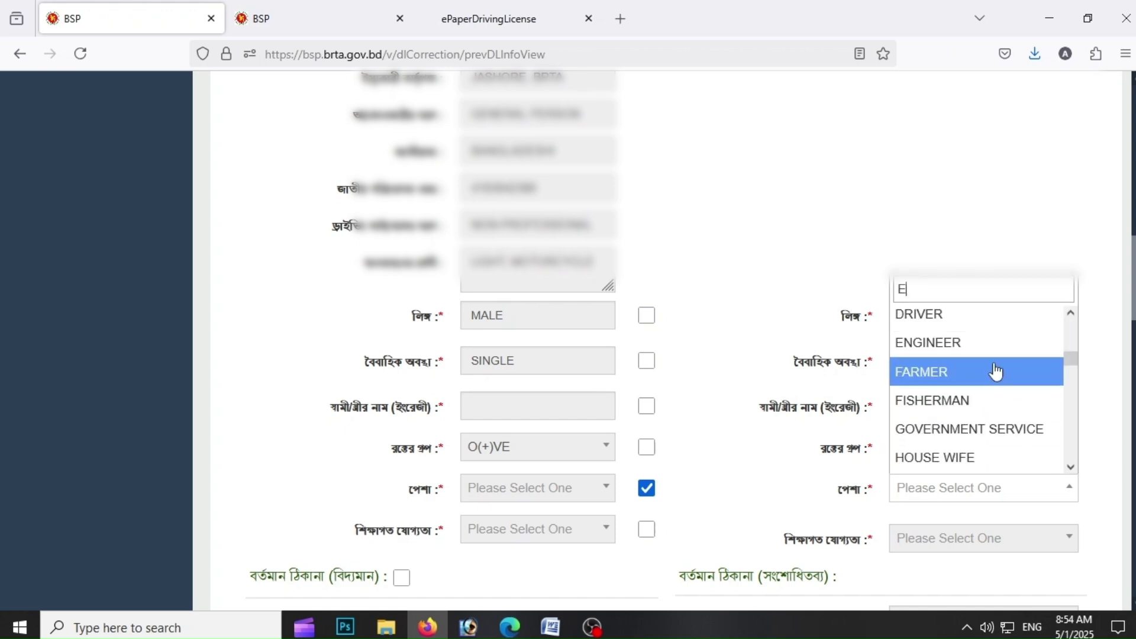
{"action": "left_click", "coordinate": [929, 342]}
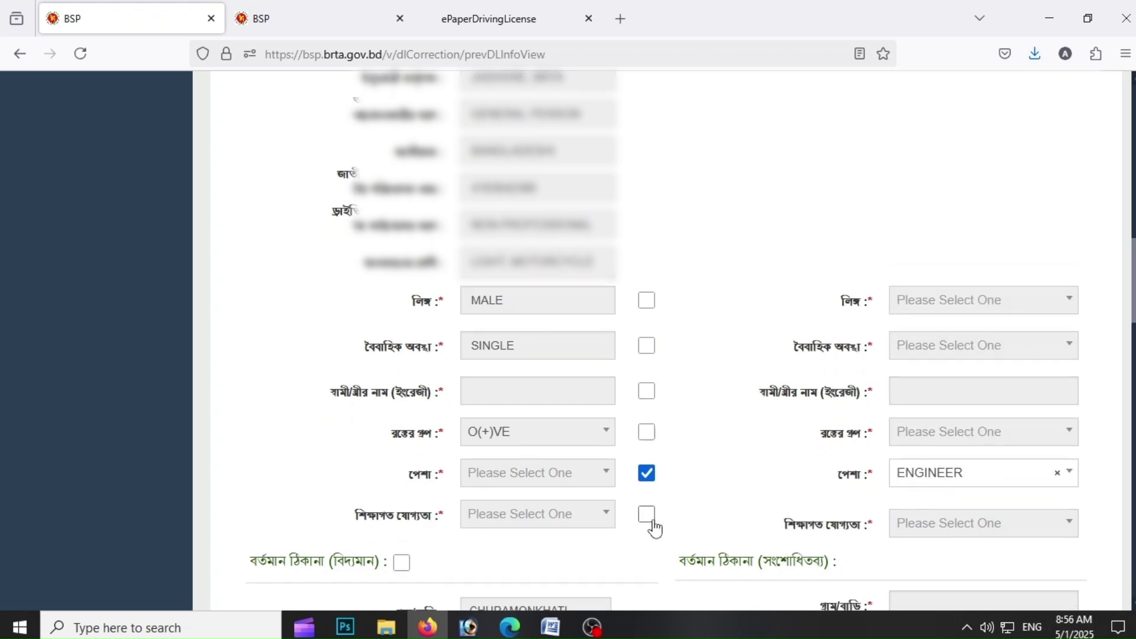
{"action": "left_click", "coordinate": [647, 514]}
{"action": "left_click", "coordinate": [917, 523]}
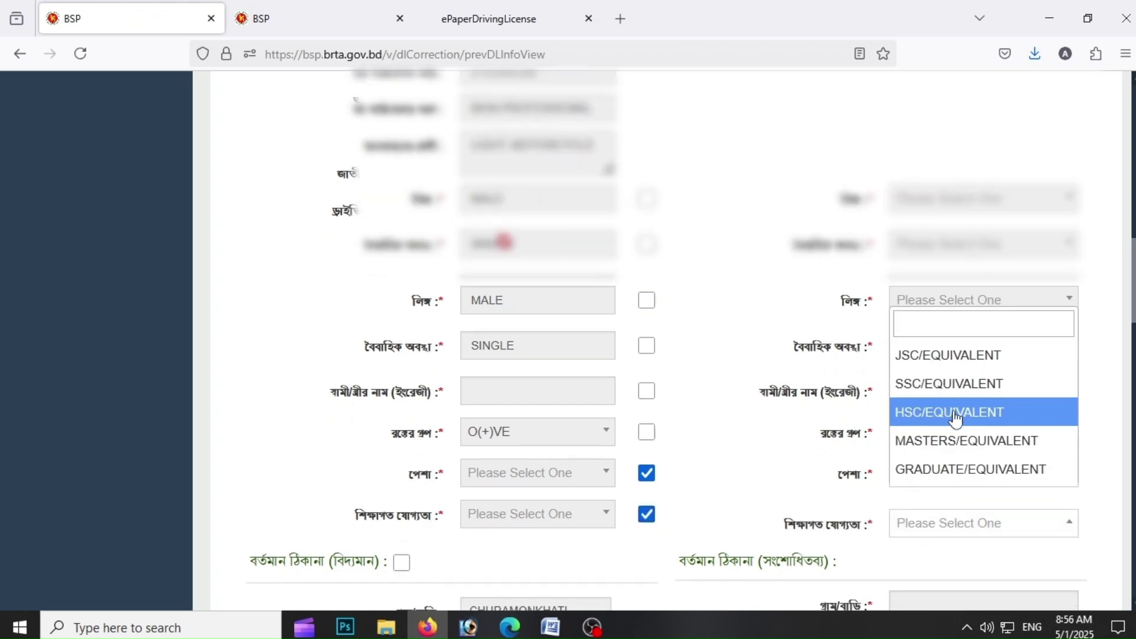
{"action": "left_click", "coordinate": [948, 355]}
Attach NID.jpg and DRIVING.jpg as the two documents and save the correction request
{"action": "scroll", "coordinate": [622, 371], "scroll_direction": "down", "scroll_amount": 10}
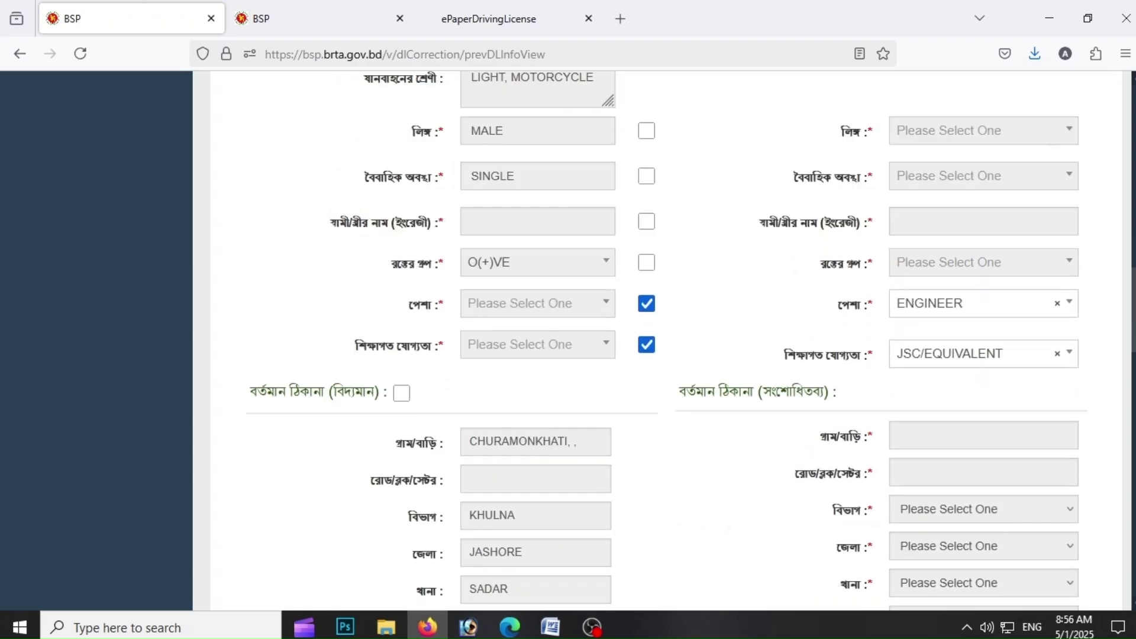
{"action": "left_click", "coordinate": [574, 352]}
{"action": "scroll", "coordinate": [278, 248], "scroll_direction": "down", "scroll_amount": 5}
{"action": "scroll", "coordinate": [279, 249], "scroll_direction": "up", "scroll_amount": 1}
{"action": "left_click", "coordinate": [521, 418]}
{"action": "left_click", "coordinate": [565, 417]}
{"action": "scroll", "coordinate": [243, 278], "scroll_direction": "down", "scroll_amount": 5}
{"action": "left_click", "coordinate": [190, 322]}
{"action": "left_click", "coordinate": [430, 418]}
{"action": "left_click", "coordinate": [574, 423]}
{"action": "left_click", "coordinate": [515, 417]}
{"action": "scroll", "coordinate": [846, 539], "scroll_direction": "down", "scroll_amount": 5}
{"action": "left_click", "coordinate": [846, 539]}
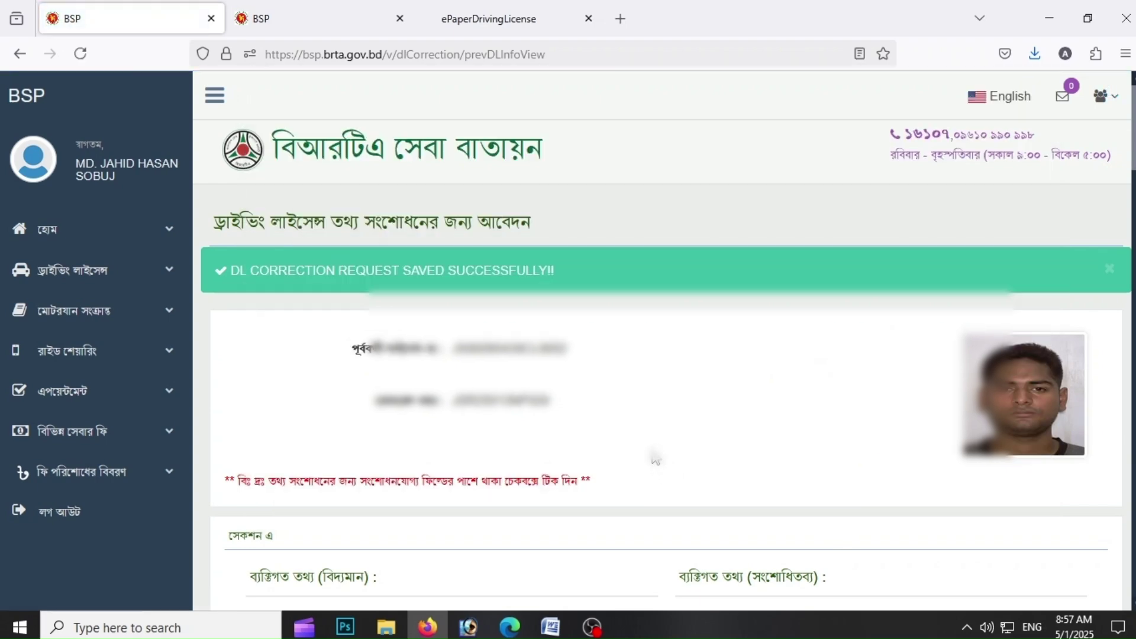
From the saved request, continue to the online payment details
{"action": "scroll", "coordinate": [654, 459], "scroll_direction": "down", "scroll_amount": 6}
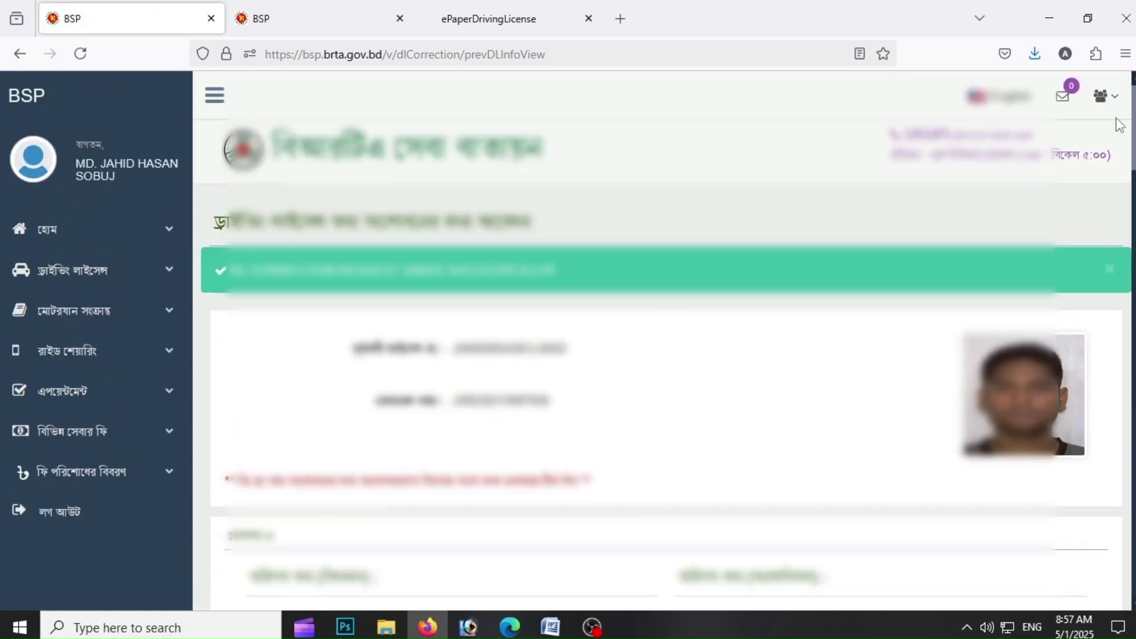
{"action": "scroll", "coordinate": [663, 340], "scroll_direction": "down", "scroll_amount": 10}
{"action": "scroll", "coordinate": [666, 341], "scroll_direction": "down", "scroll_amount": 15}
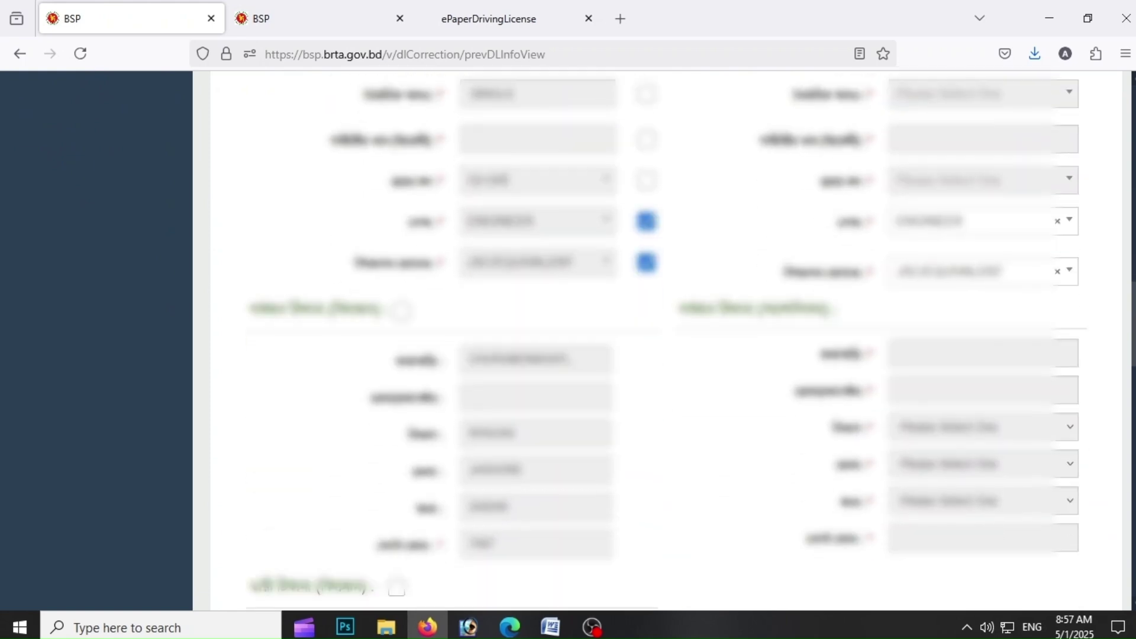
{"action": "scroll", "coordinate": [665, 341], "scroll_direction": "down", "scroll_amount": 1}
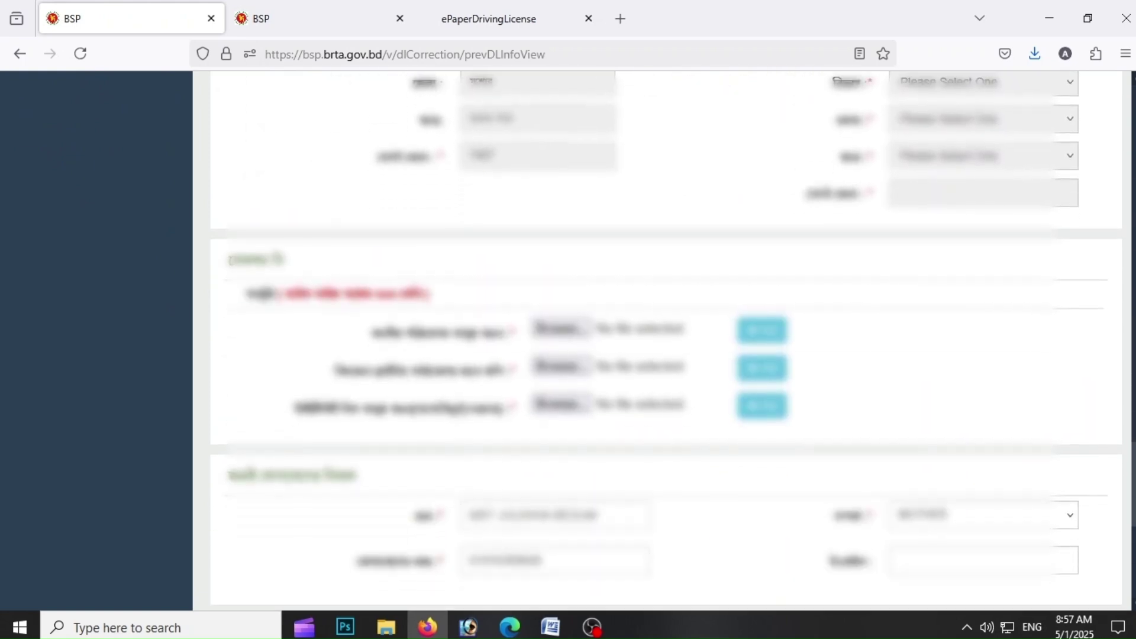
{"action": "scroll", "coordinate": [666, 341], "scroll_direction": "down", "scroll_amount": 10}
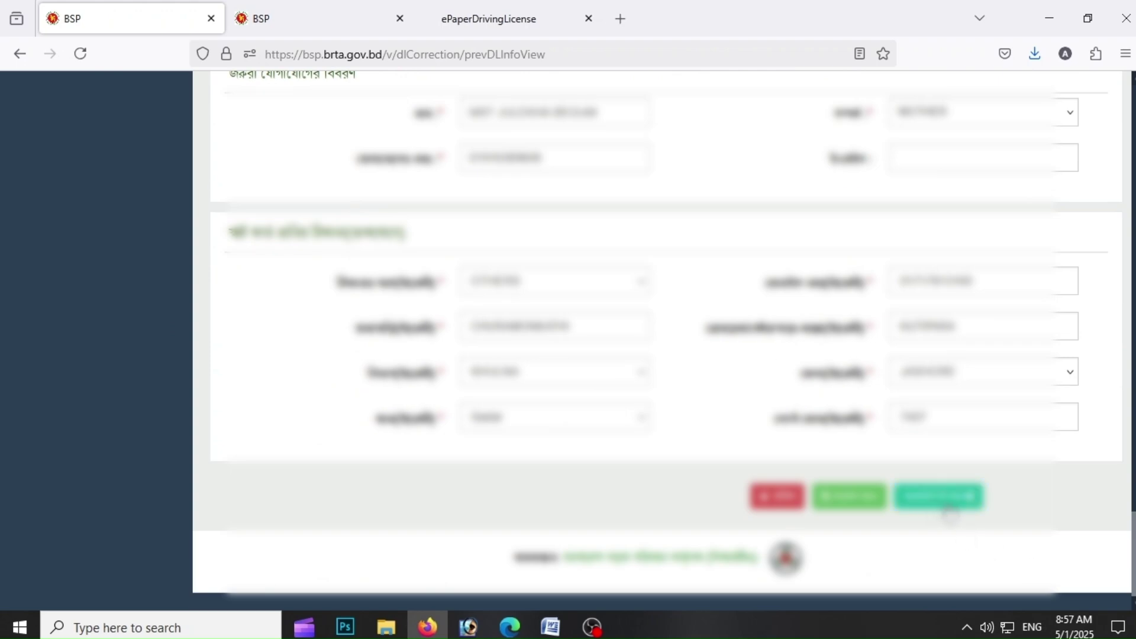
{"action": "left_click", "coordinate": [958, 501]}
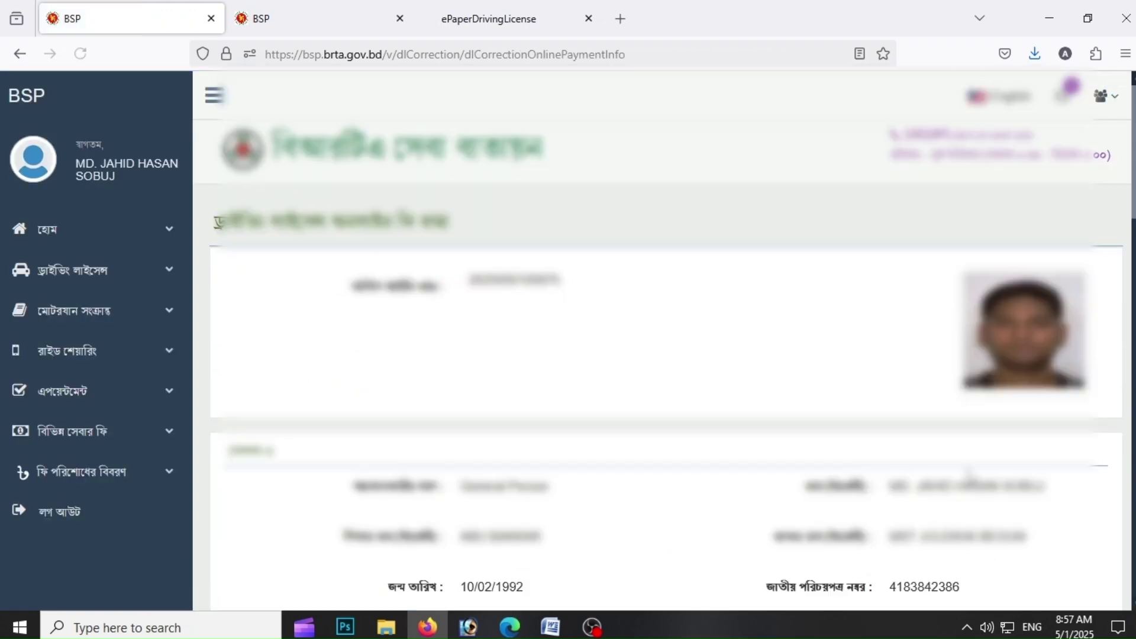
Pay the correction fee from the fee table, reaching the 1123.61 TAKA confirmation page
{"action": "scroll", "coordinate": [965, 474], "scroll_direction": "down", "scroll_amount": 6}
{"action": "scroll", "coordinate": [977, 415], "scroll_direction": "down", "scroll_amount": 2}
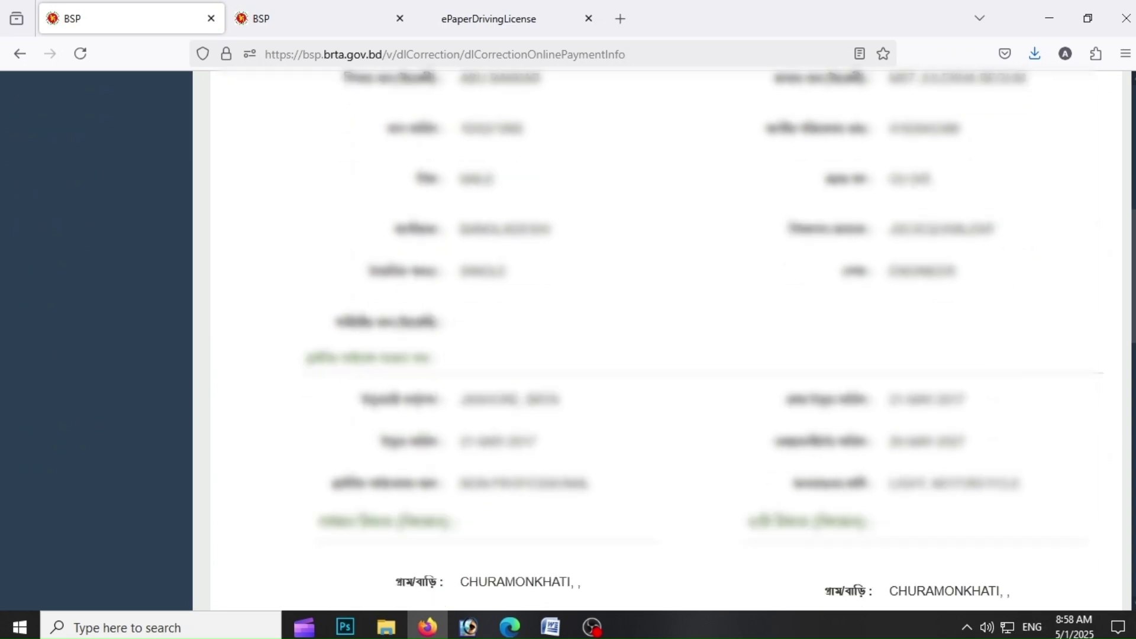
{"action": "scroll", "coordinate": [994, 215], "scroll_direction": "up", "scroll_amount": 3}
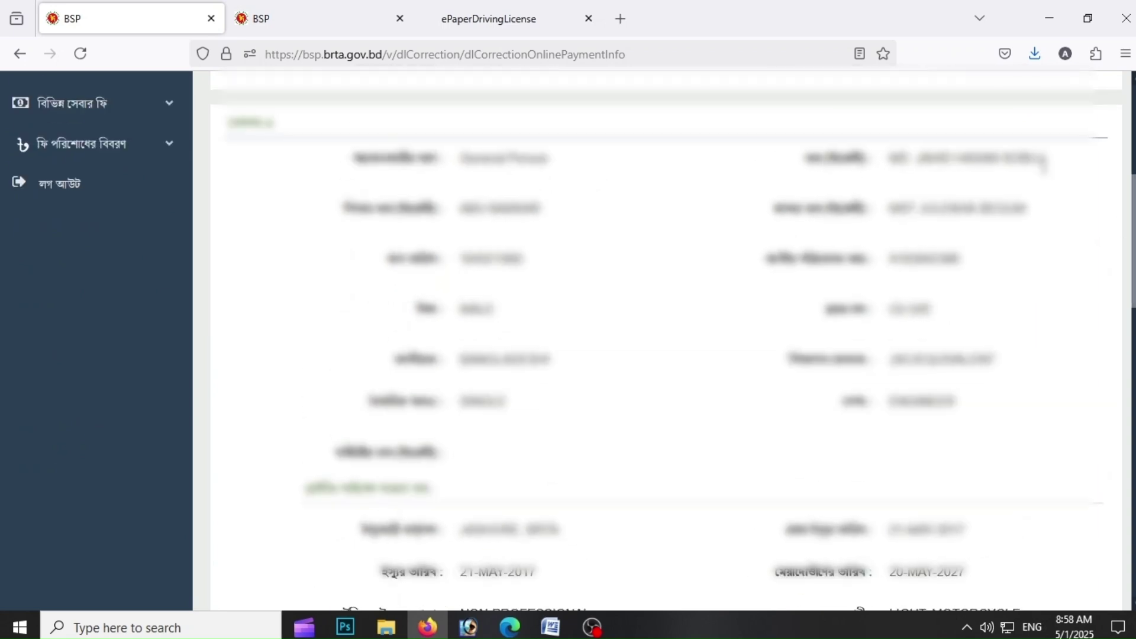
{"action": "scroll", "coordinate": [1127, 237], "scroll_direction": "down", "scroll_amount": 12}
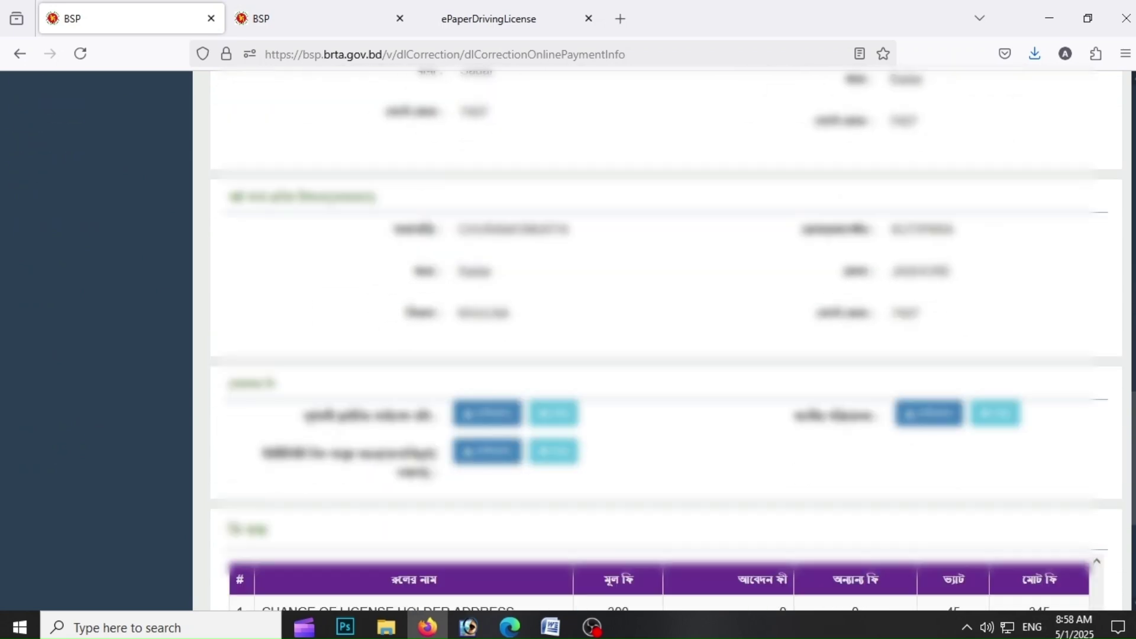
{"action": "scroll", "coordinate": [666, 338], "scroll_direction": "down", "scroll_amount": 4}
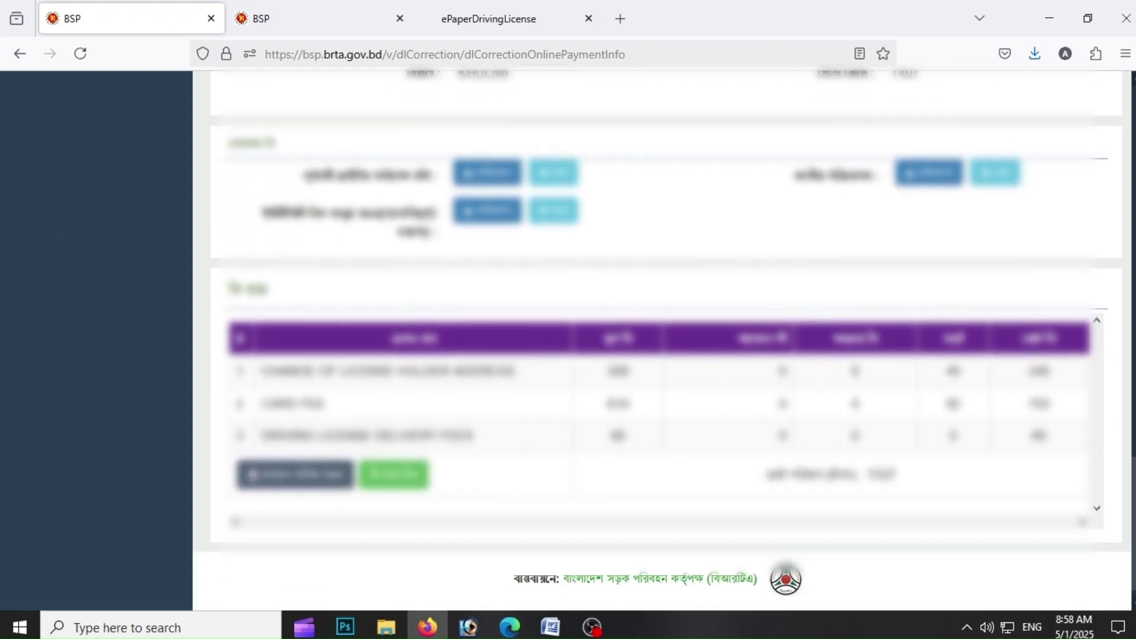
{"action": "left_click", "coordinate": [406, 456]}
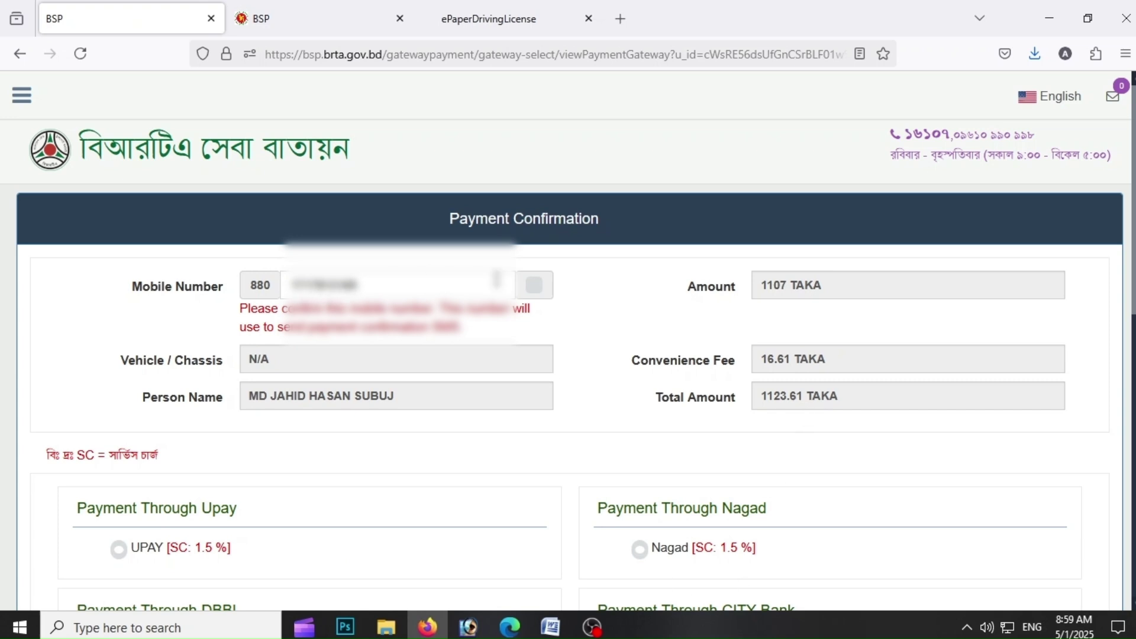
Tick the checkbox confirming the mobile number for payment messages
{"action": "left_click", "coordinate": [535, 286]}
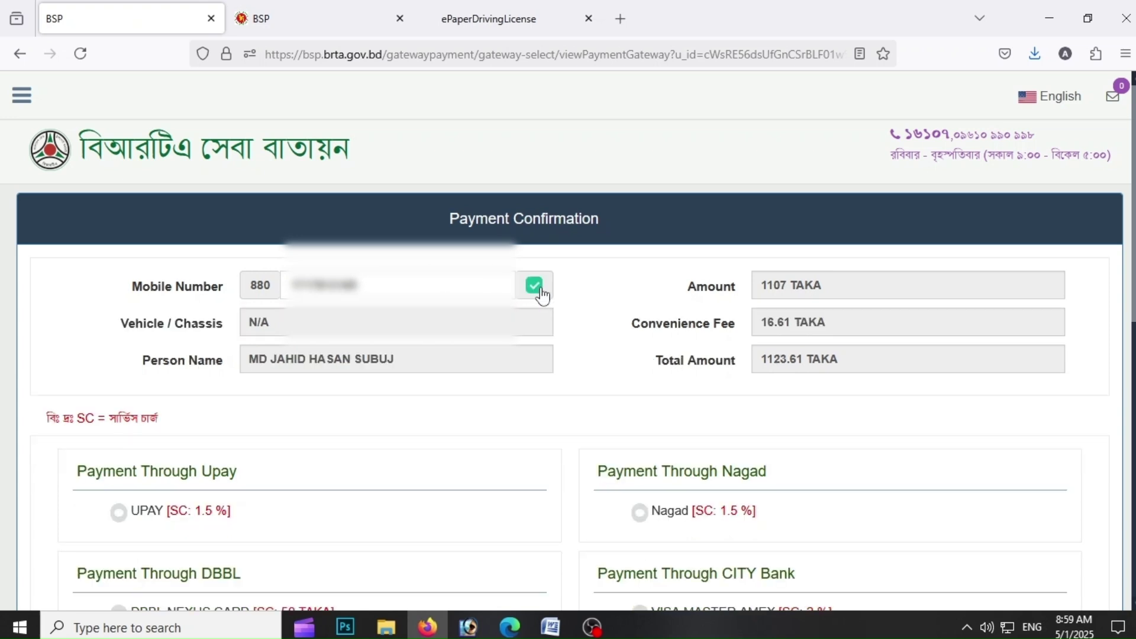
{"action": "left_click", "coordinate": [535, 286]}
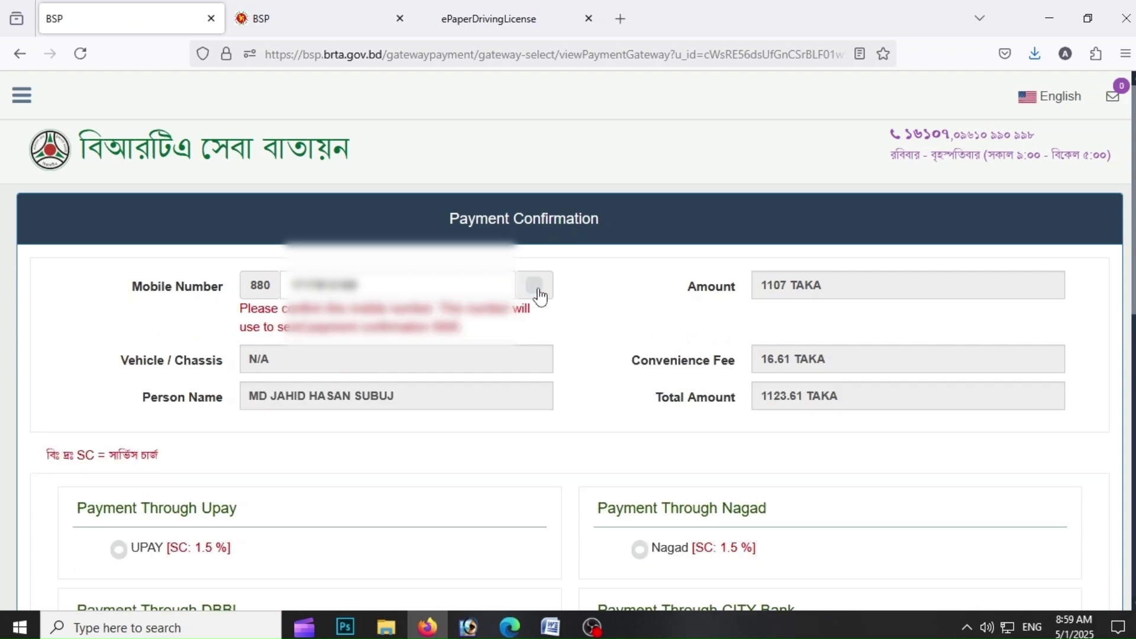
{"action": "left_click", "coordinate": [535, 286]}
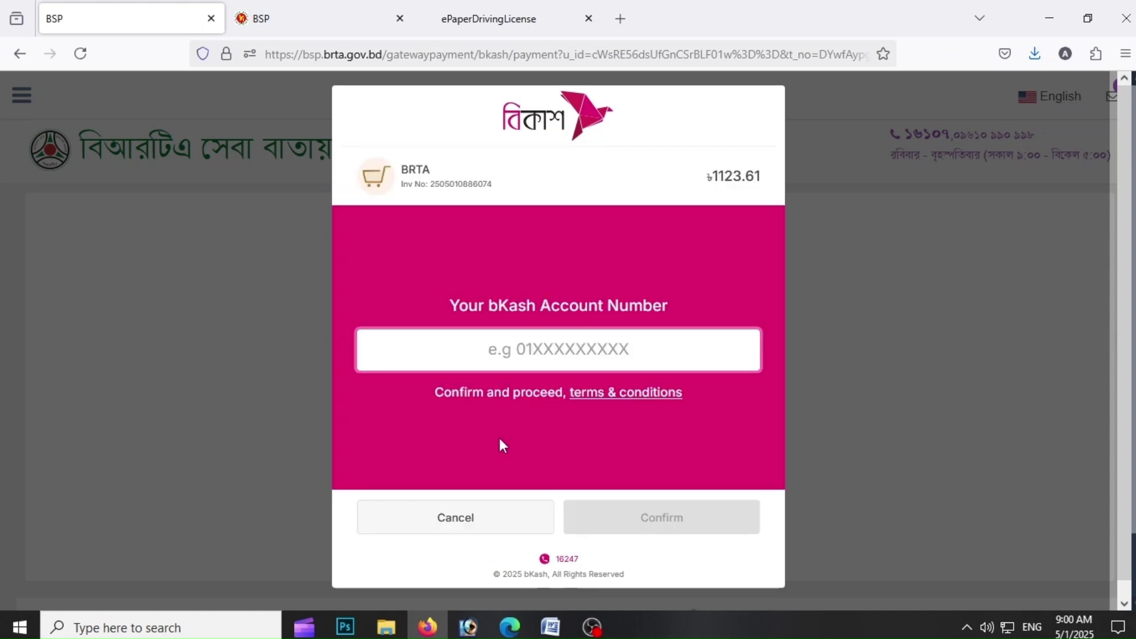
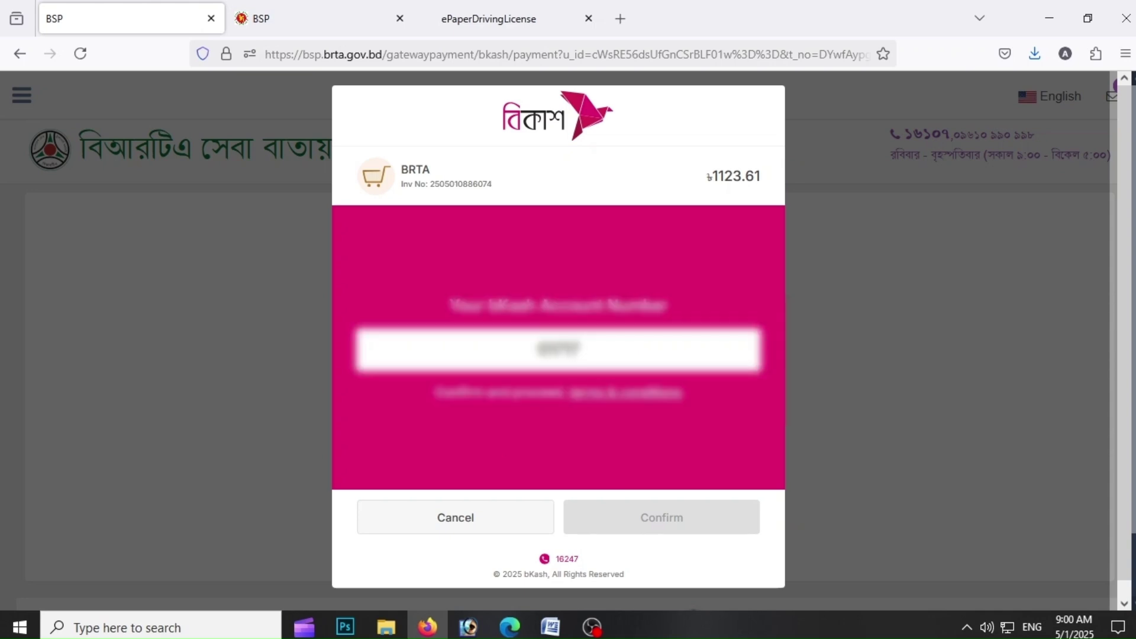
Enter the bKash account number, verification code and PIN to authorise the 1123.61 payment
{"action": "left_click", "coordinate": [651, 515]}
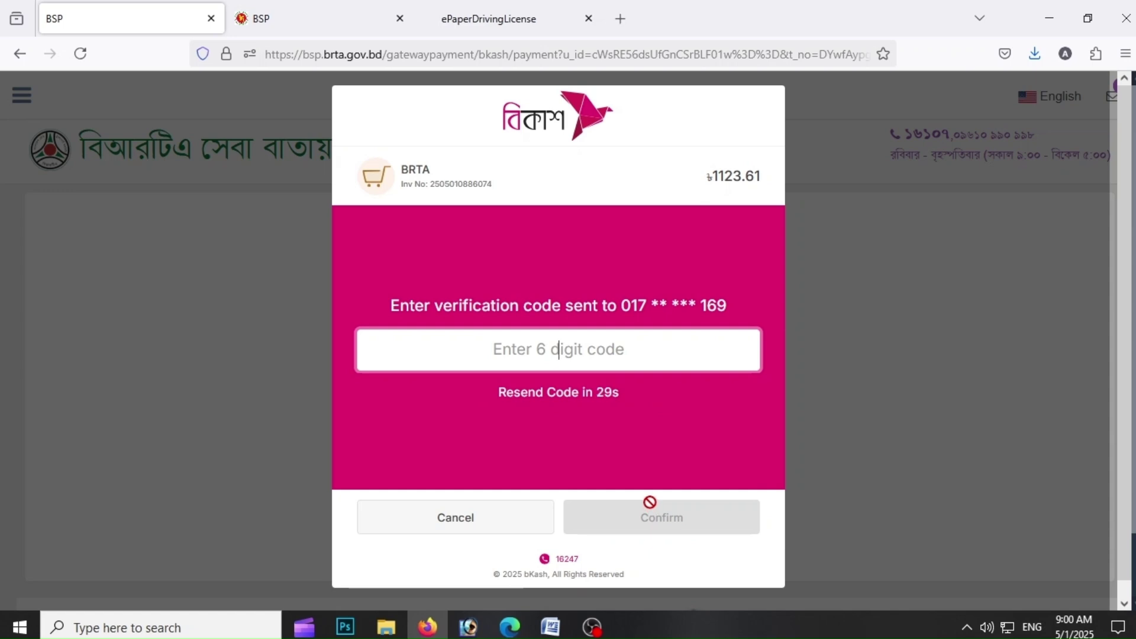
{"action": "left_click", "coordinate": [585, 349]}
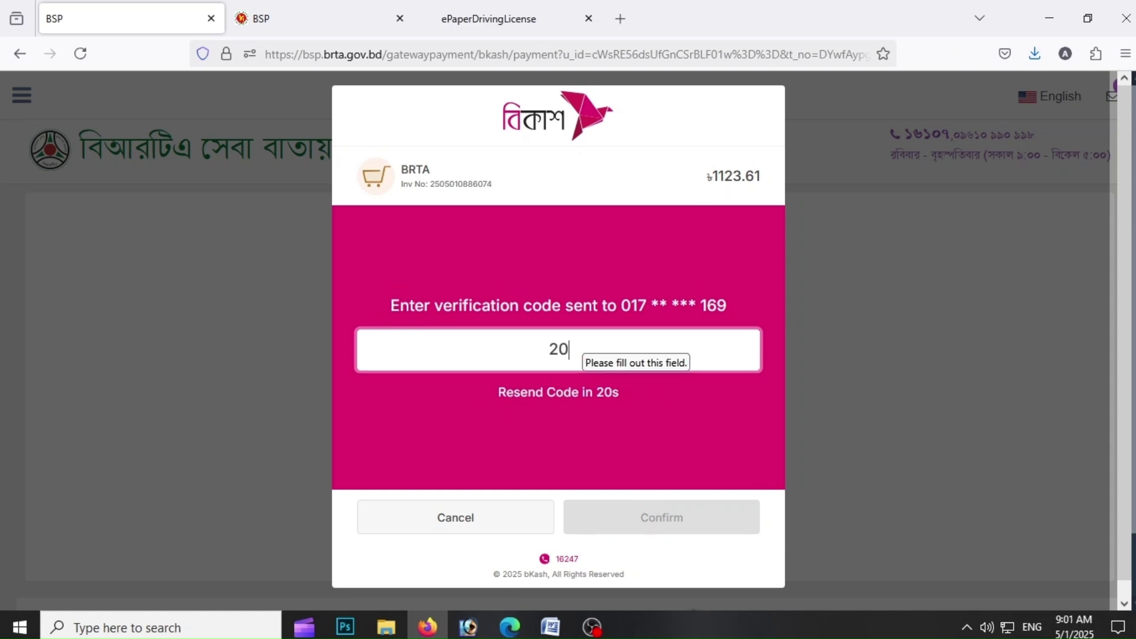
{"action": "left_click", "coordinate": [693, 516]}
{"action": "type", "text": "*****"}
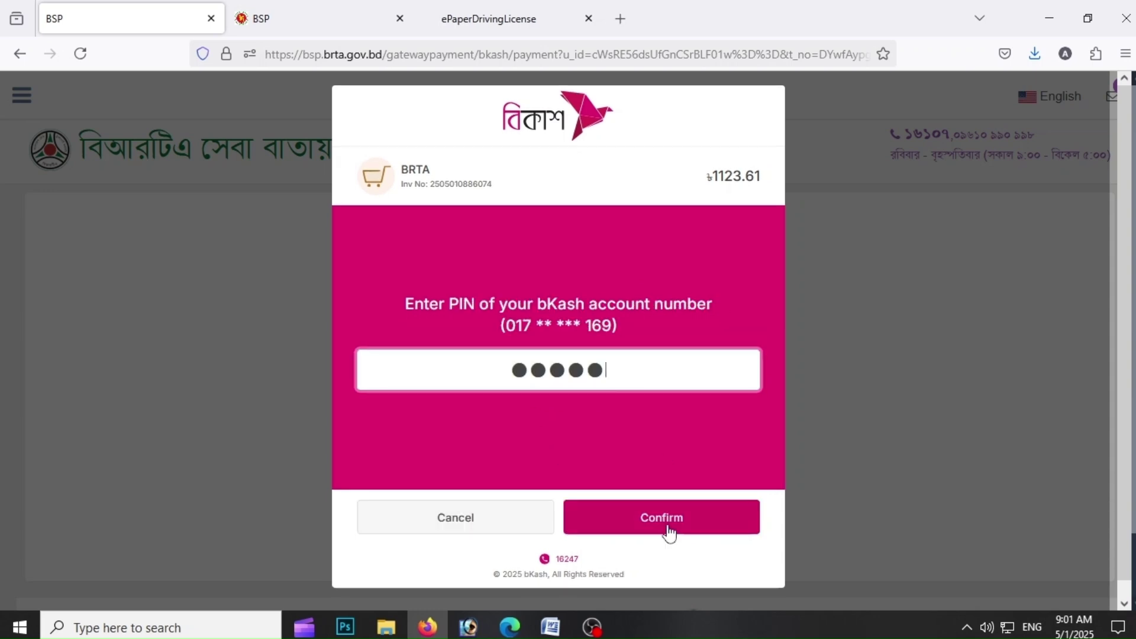
{"action": "left_click", "coordinate": [662, 519]}
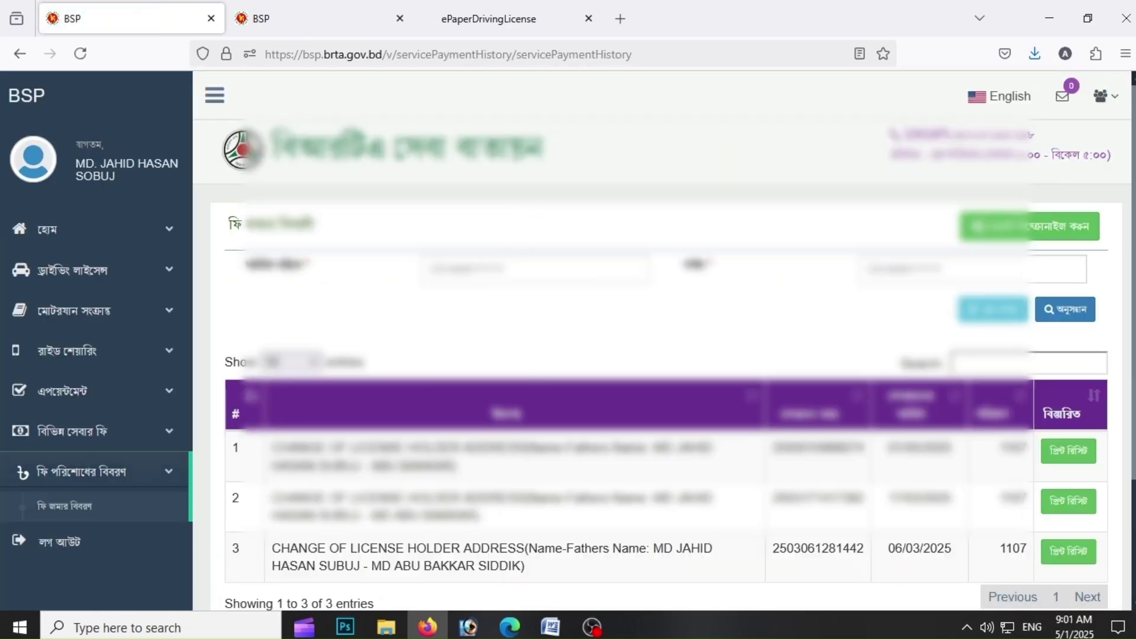
Open the newest payment's money receipt PDF from row 1 of the payment history
{"action": "scroll", "coordinate": [914, 358], "scroll_direction": "down", "scroll_amount": 3}
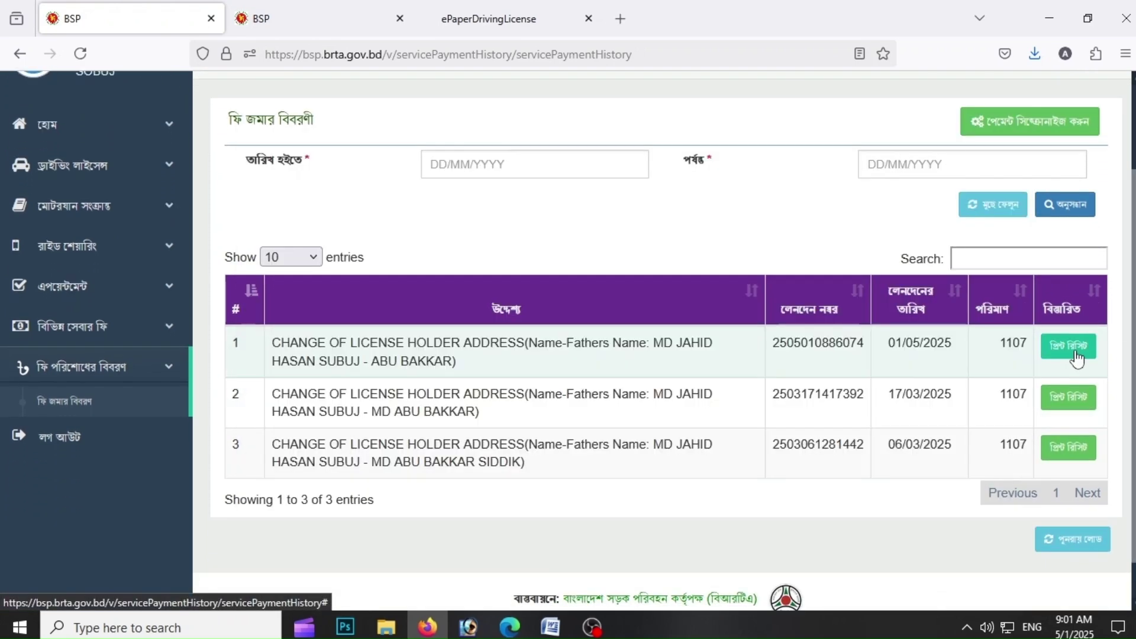
{"action": "left_click", "coordinate": [1076, 355]}
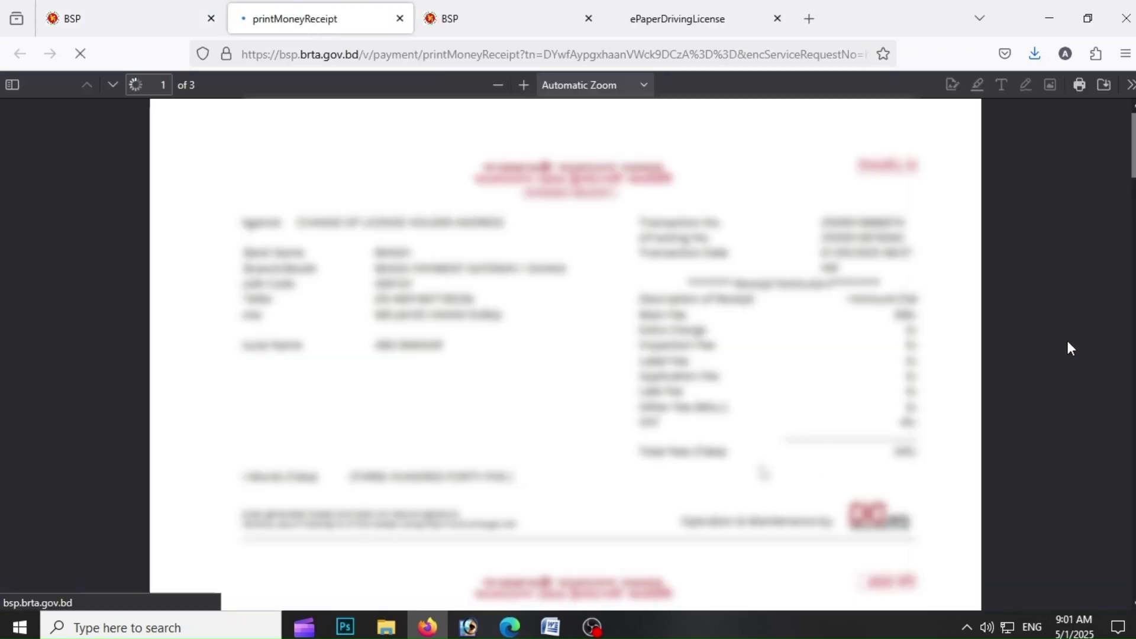
{"action": "scroll", "coordinate": [1064, 352], "scroll_direction": "down", "scroll_amount": 15}
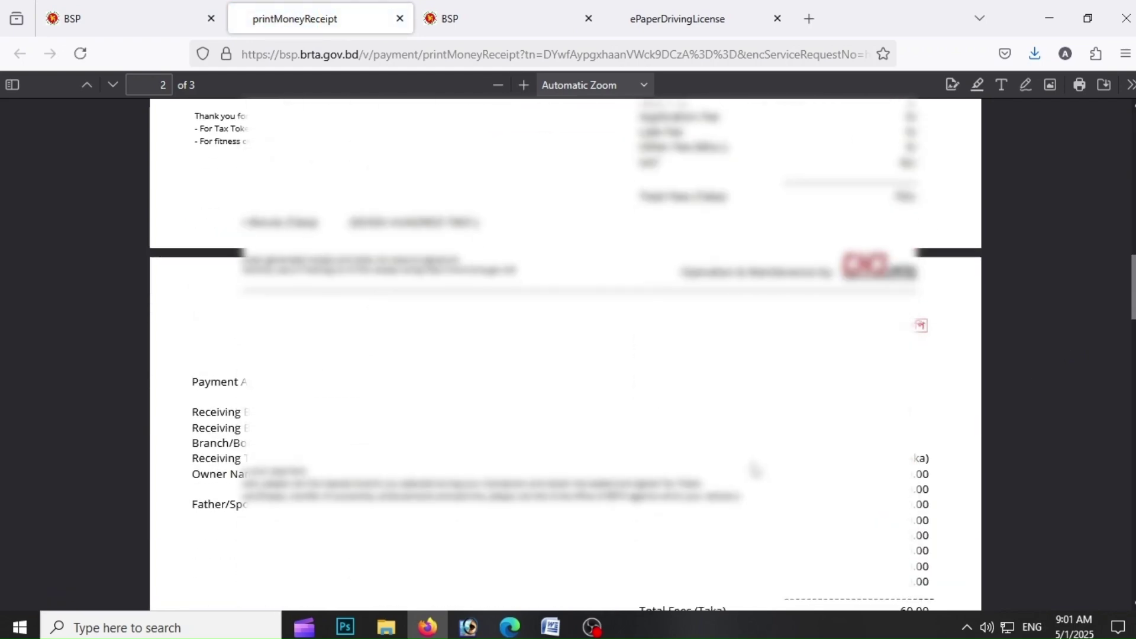
{"action": "scroll", "coordinate": [754, 470], "scroll_direction": "down", "scroll_amount": 10}
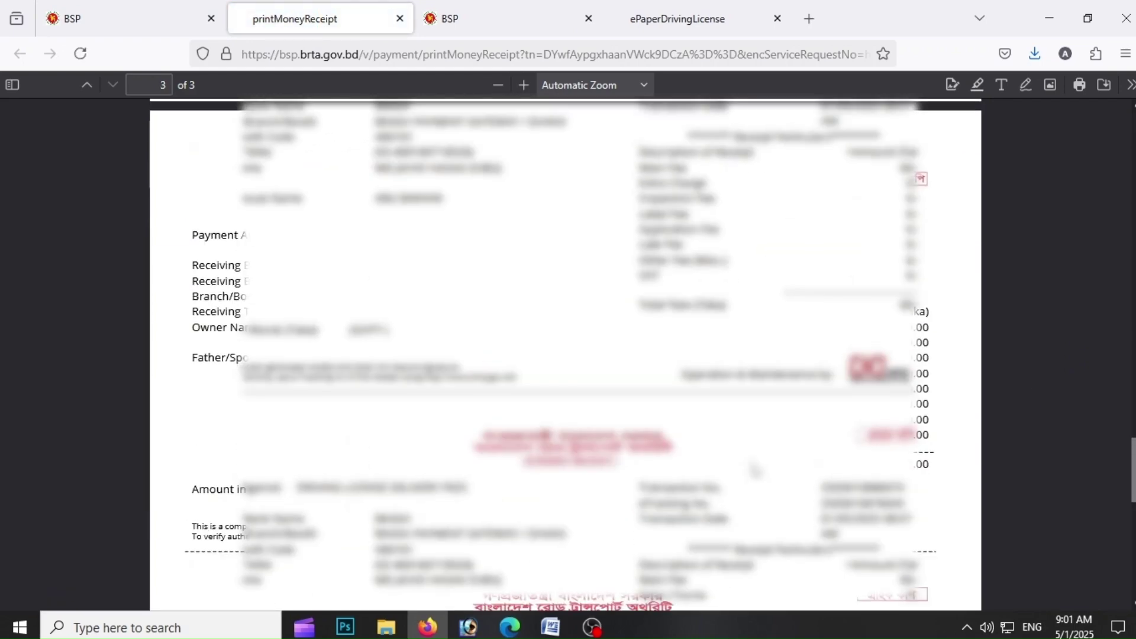